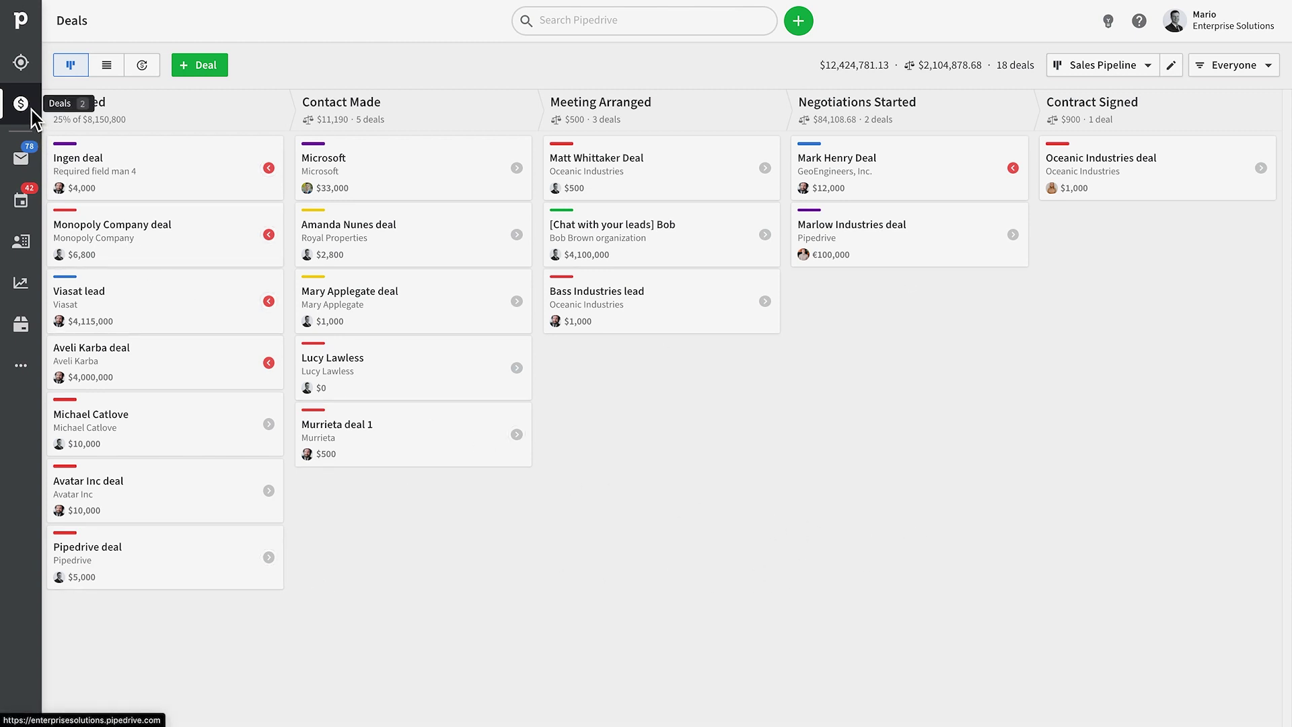
Show the deals as a list and drag the Pipeline column after Expected close date.
{"action": "left_click", "coordinate": [25, 250]}
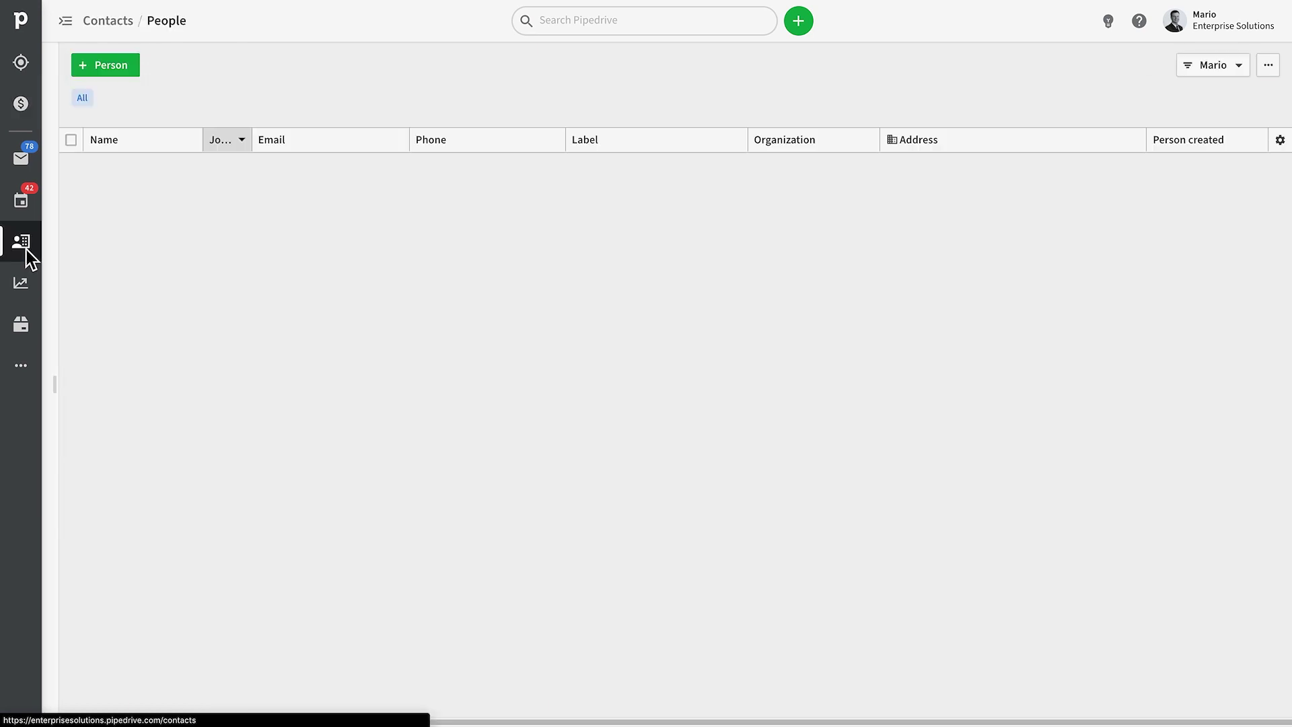
{"action": "left_click", "coordinate": [26, 111]}
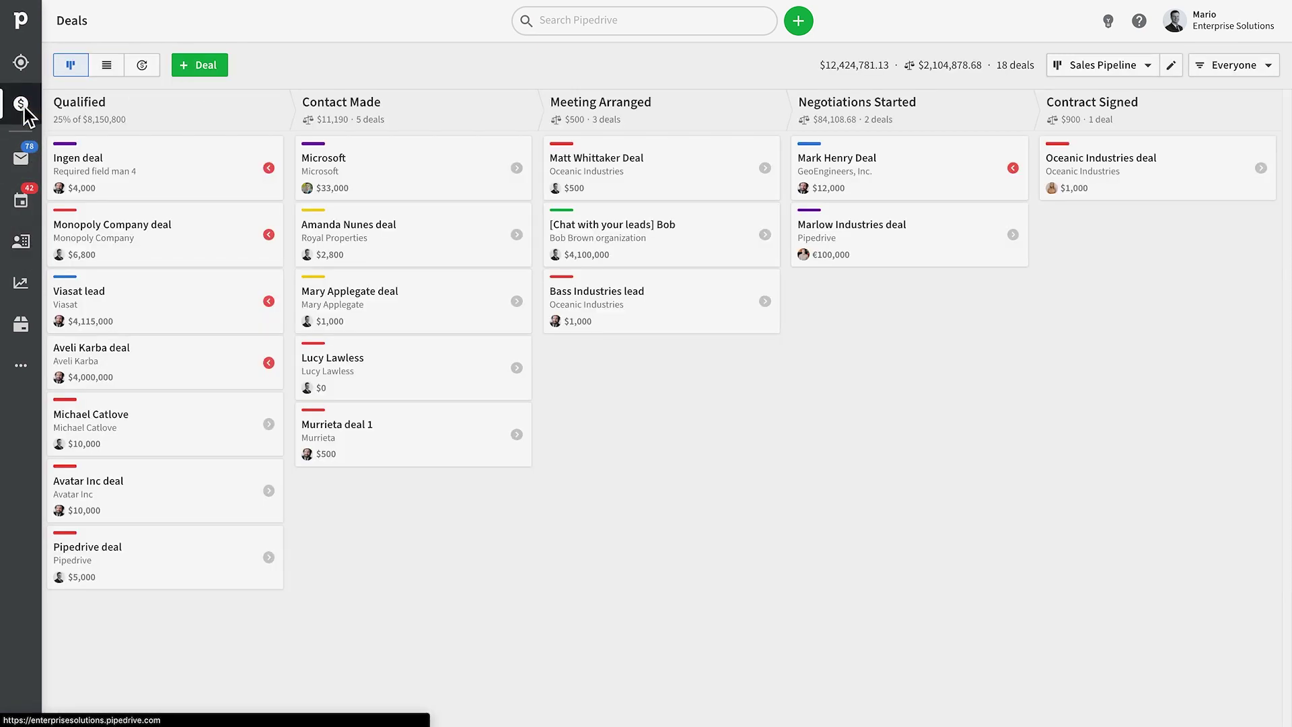
{"action": "left_click", "coordinate": [22, 205]}
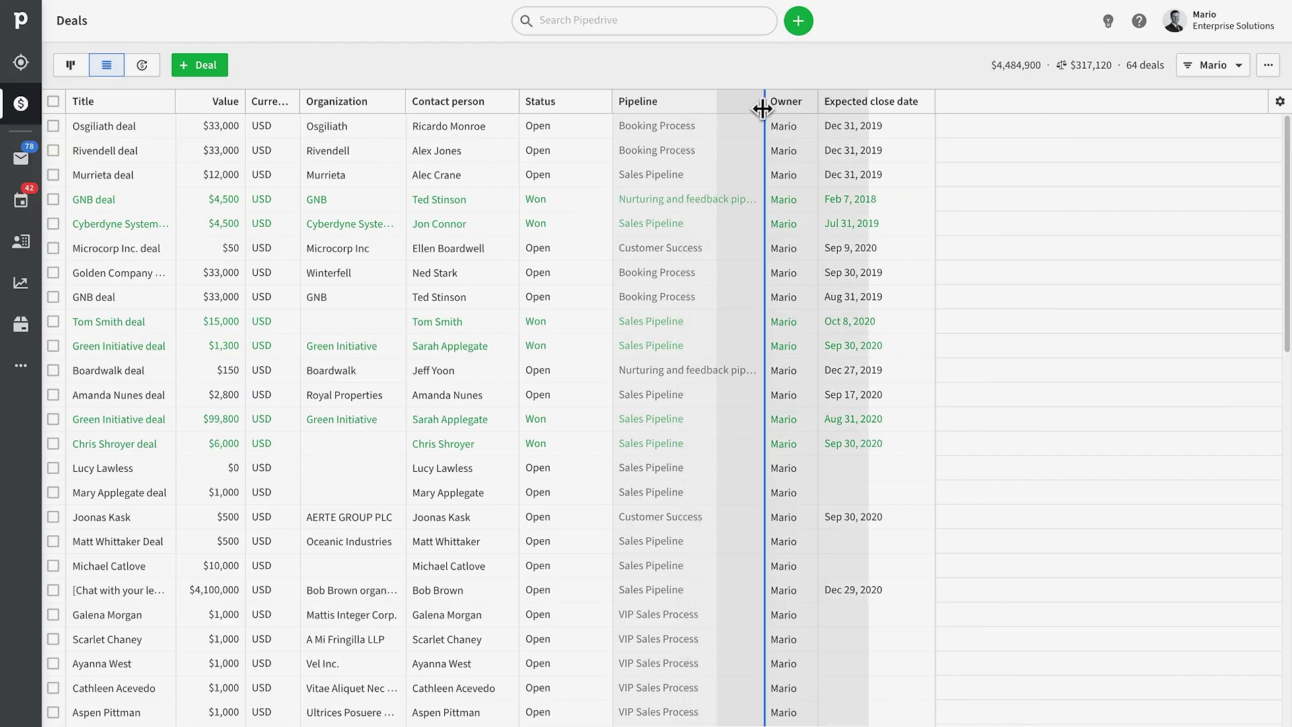
{"action": "left_click_drag", "start_coordinate": [764, 107], "coordinate": [921, 124]}
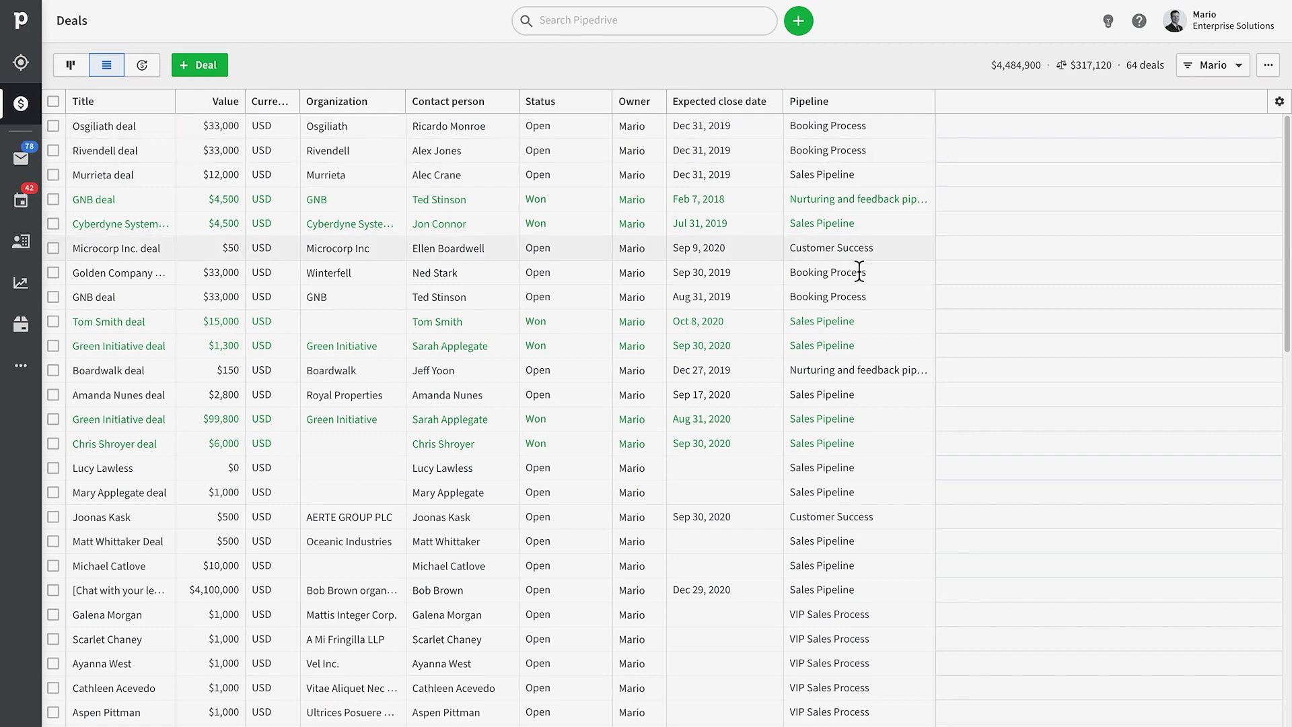
{"action": "scroll", "coordinate": [670, 447], "scroll_direction": "down", "scroll_amount": 10}
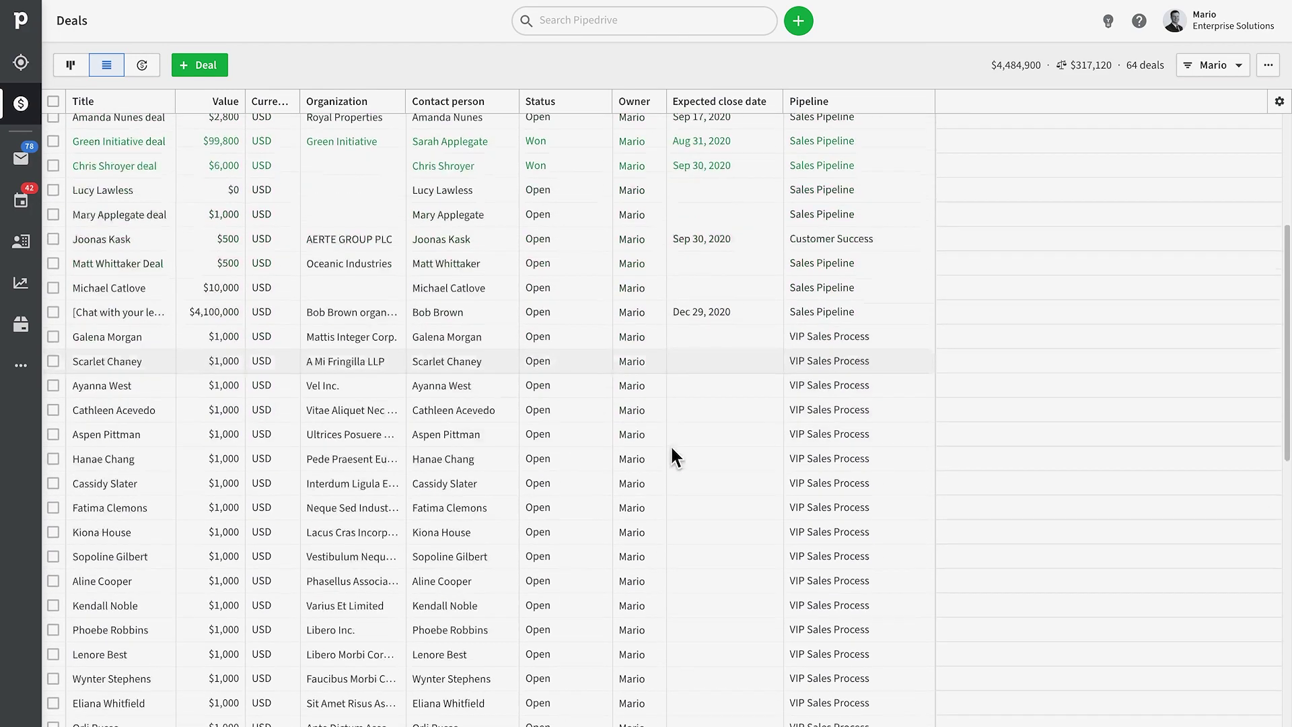
{"action": "scroll", "coordinate": [670, 452], "scroll_direction": "down", "scroll_amount": 6}
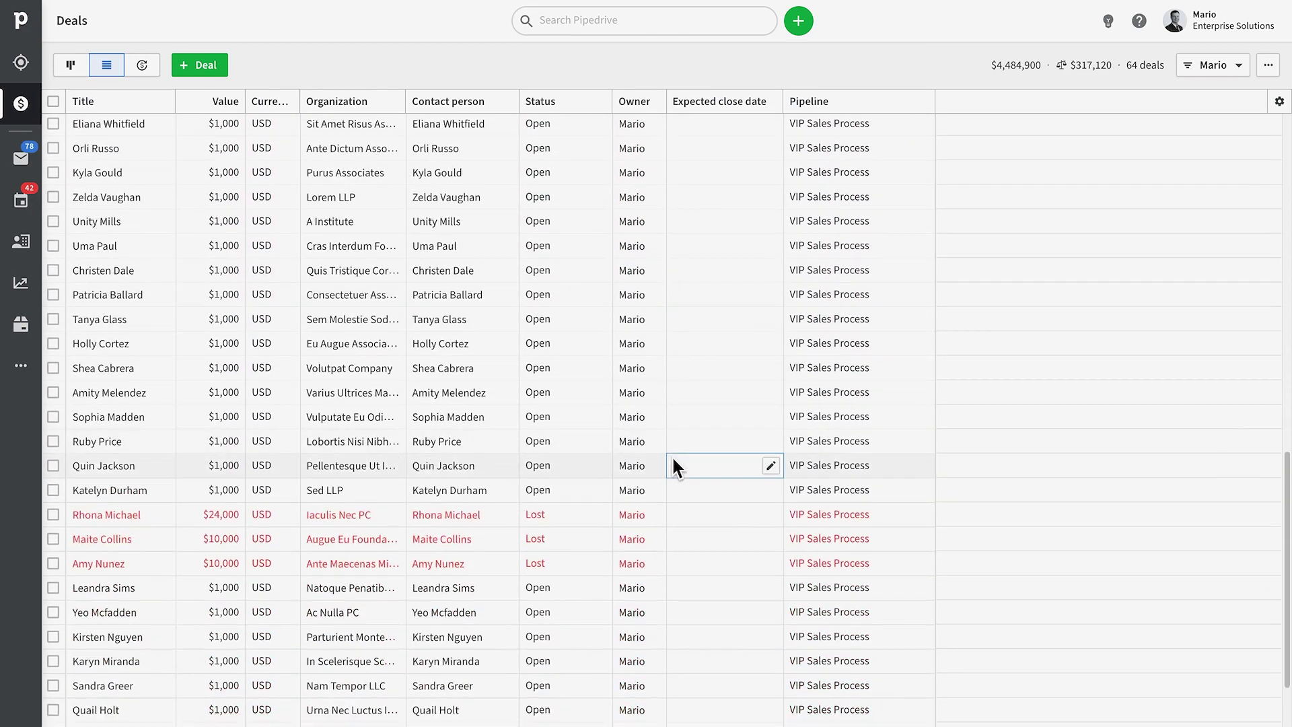
{"action": "scroll", "coordinate": [673, 462], "scroll_direction": "up", "scroll_amount": 10}
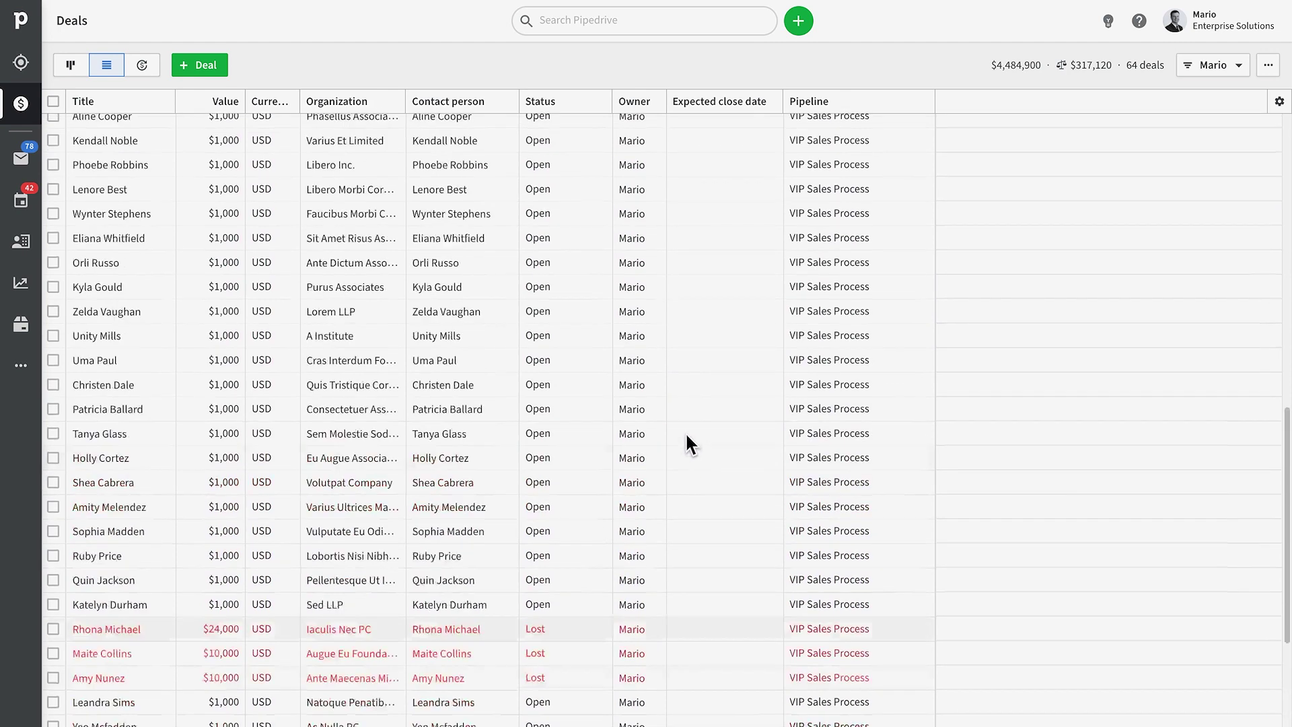
Toggle between pipeline board and list view, then move Pipeline after Expected close date again.
{"action": "left_click", "coordinate": [70, 65]}
{"action": "left_click", "coordinate": [107, 66]}
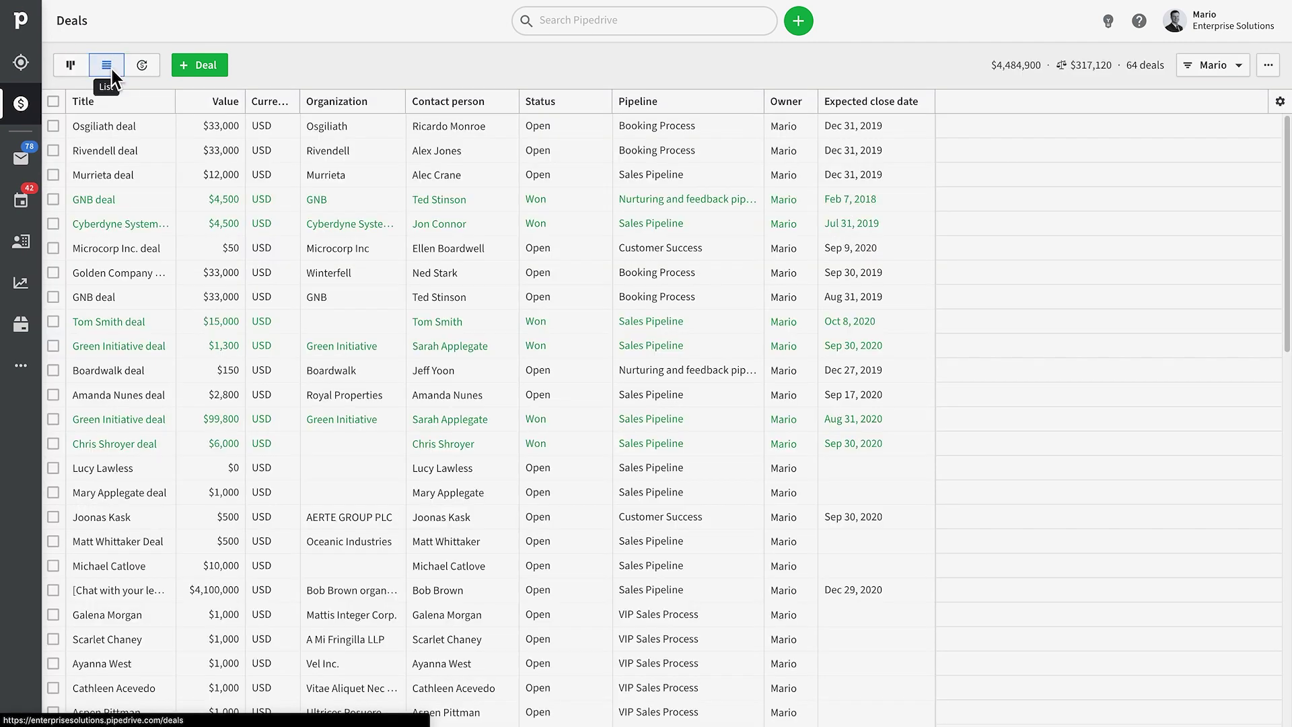
{"action": "left_click", "coordinate": [70, 64]}
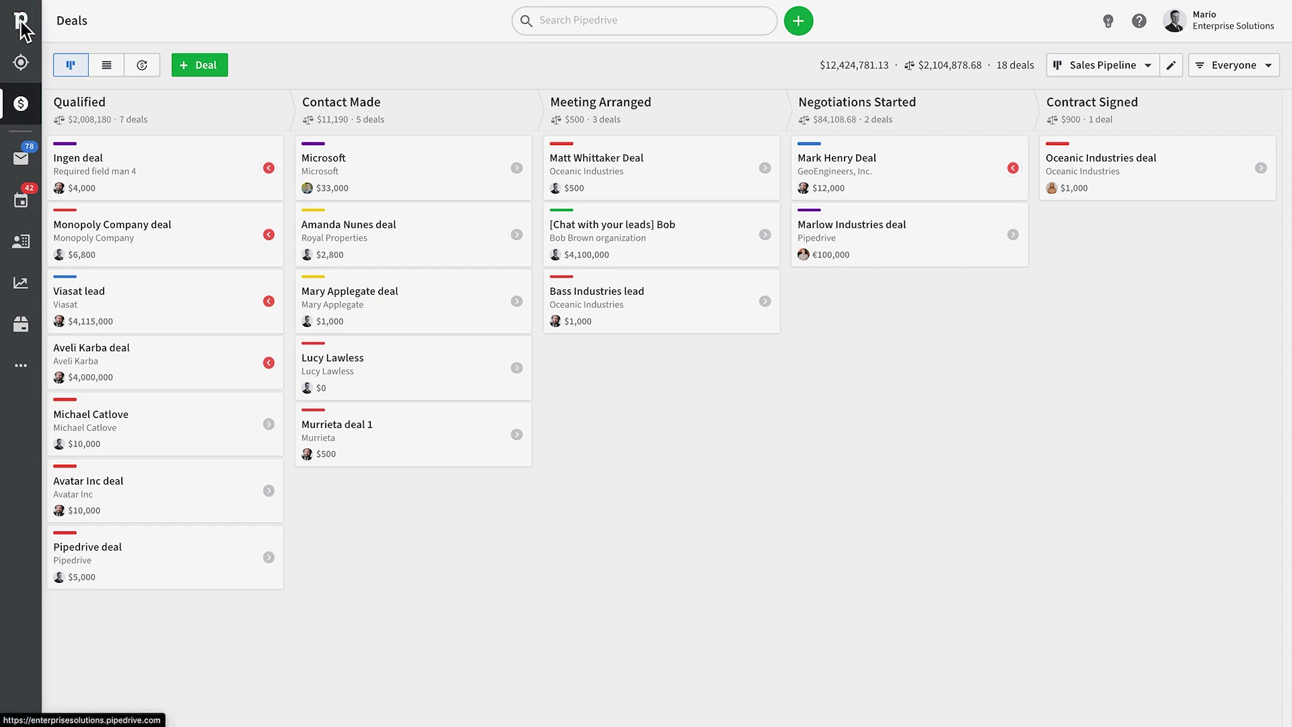
{"action": "left_click", "coordinate": [107, 66]}
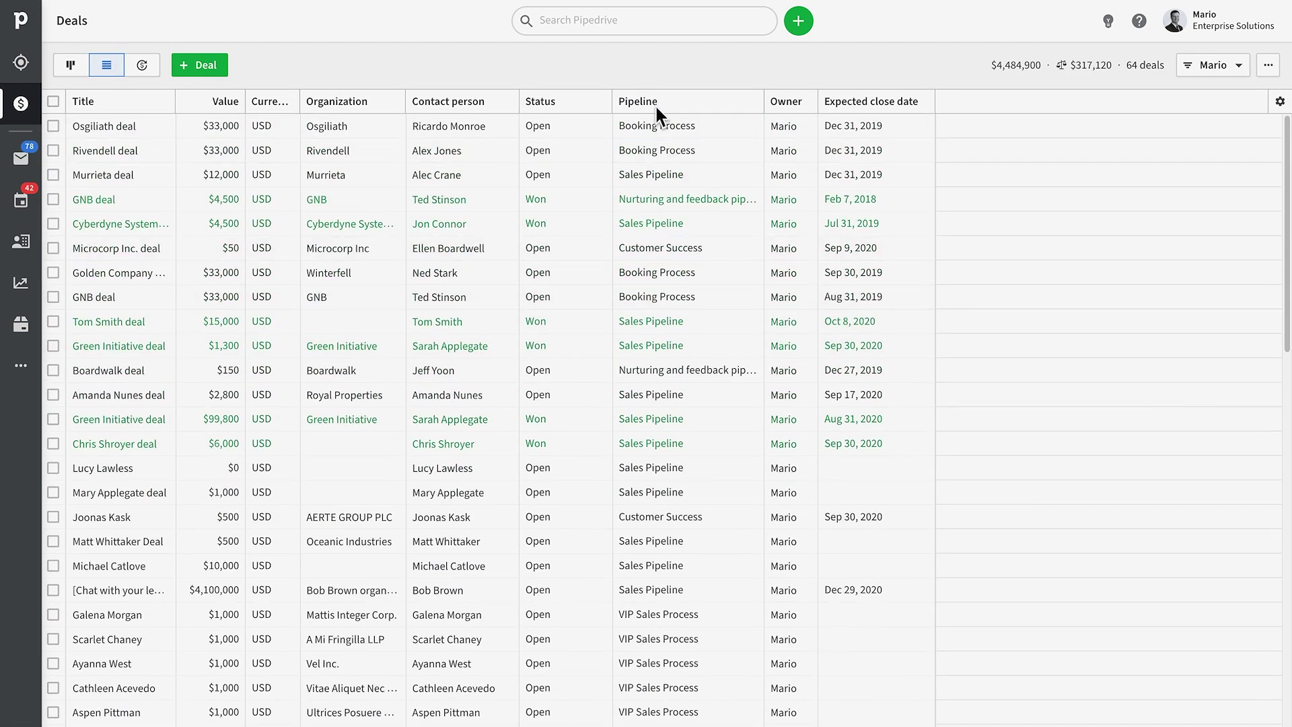
{"action": "left_click_drag", "start_coordinate": [656, 107], "coordinate": [900, 109]}
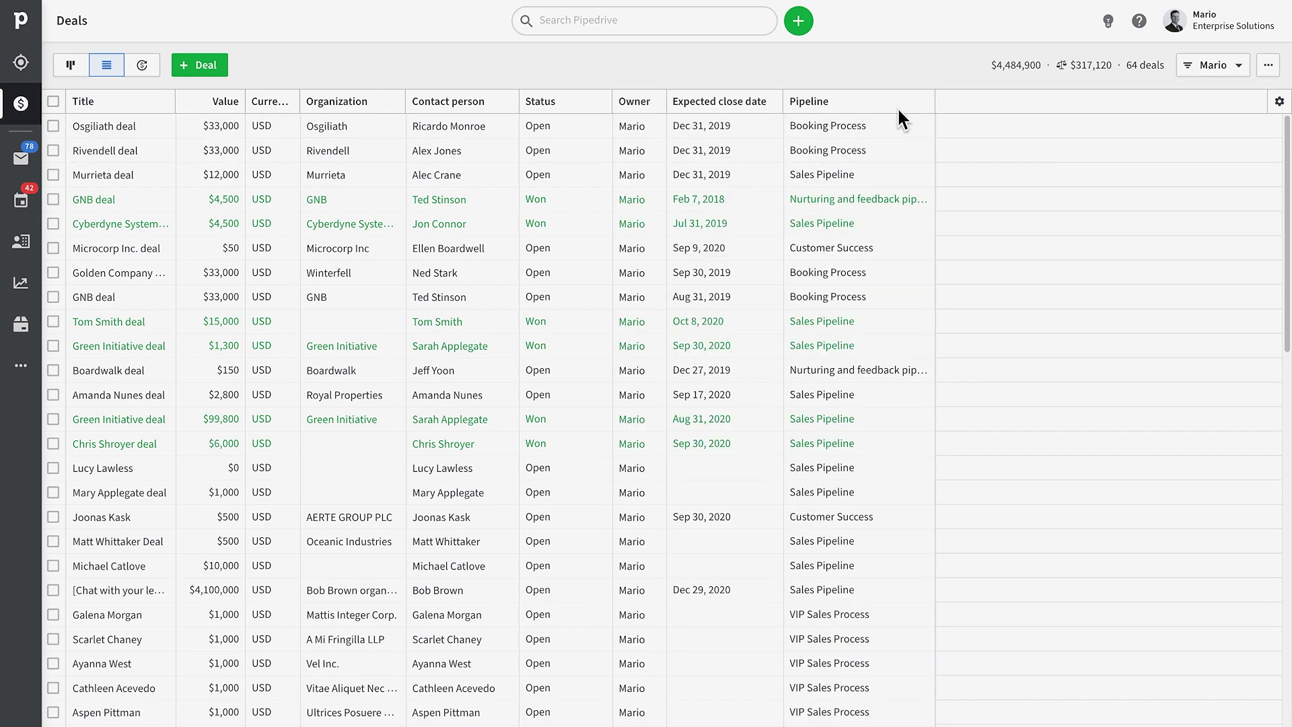
{"action": "scroll", "coordinate": [682, 366], "scroll_direction": "down", "scroll_amount": 2}
{"action": "scroll", "coordinate": [670, 450], "scroll_direction": "down", "scroll_amount": 12}
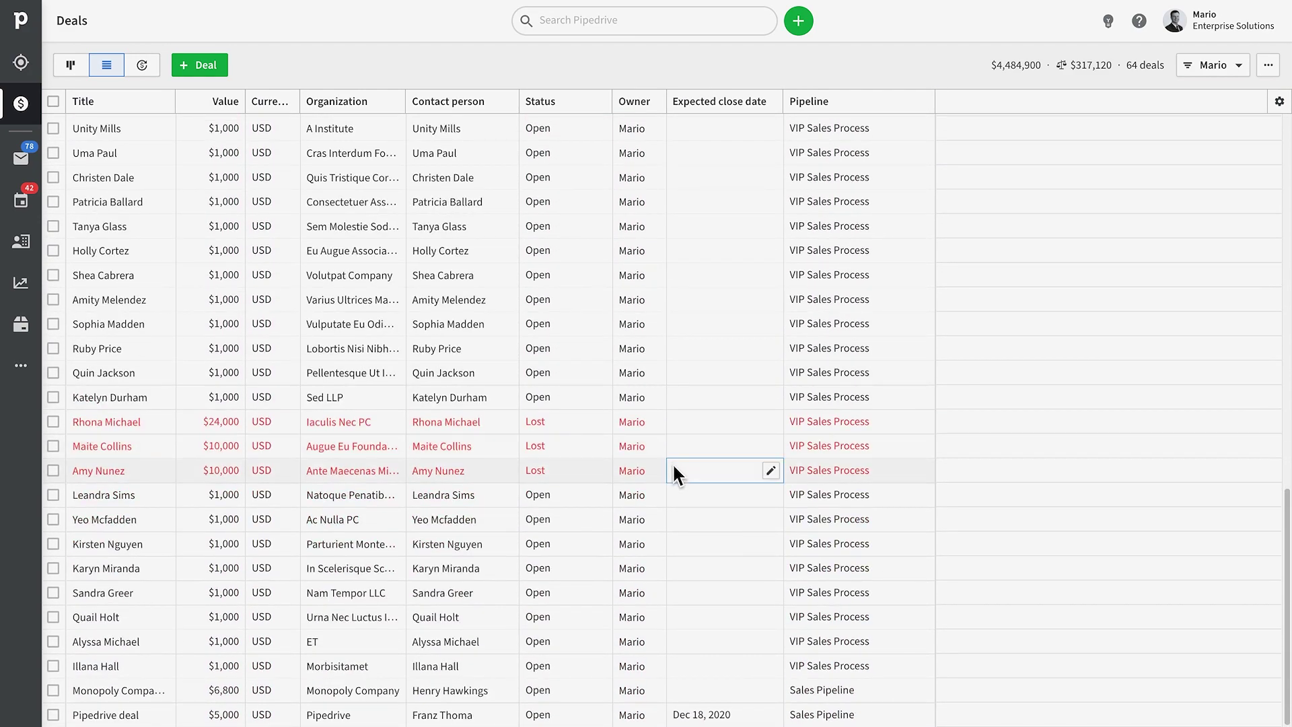
{"action": "scroll", "coordinate": [682, 417], "scroll_direction": "up", "scroll_amount": 8}
{"action": "scroll", "coordinate": [695, 372], "scroll_direction": "up", "scroll_amount": 6}
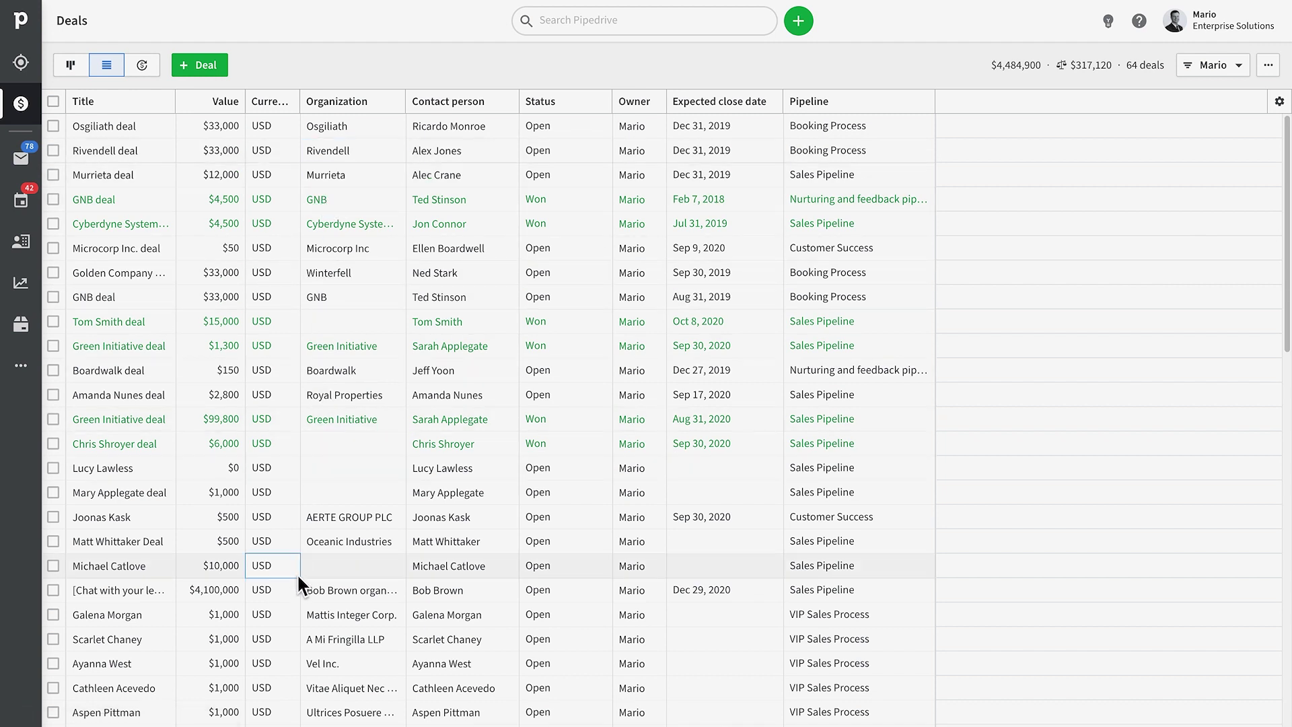
{"action": "mouse_move", "coordinate": [331, 357]}
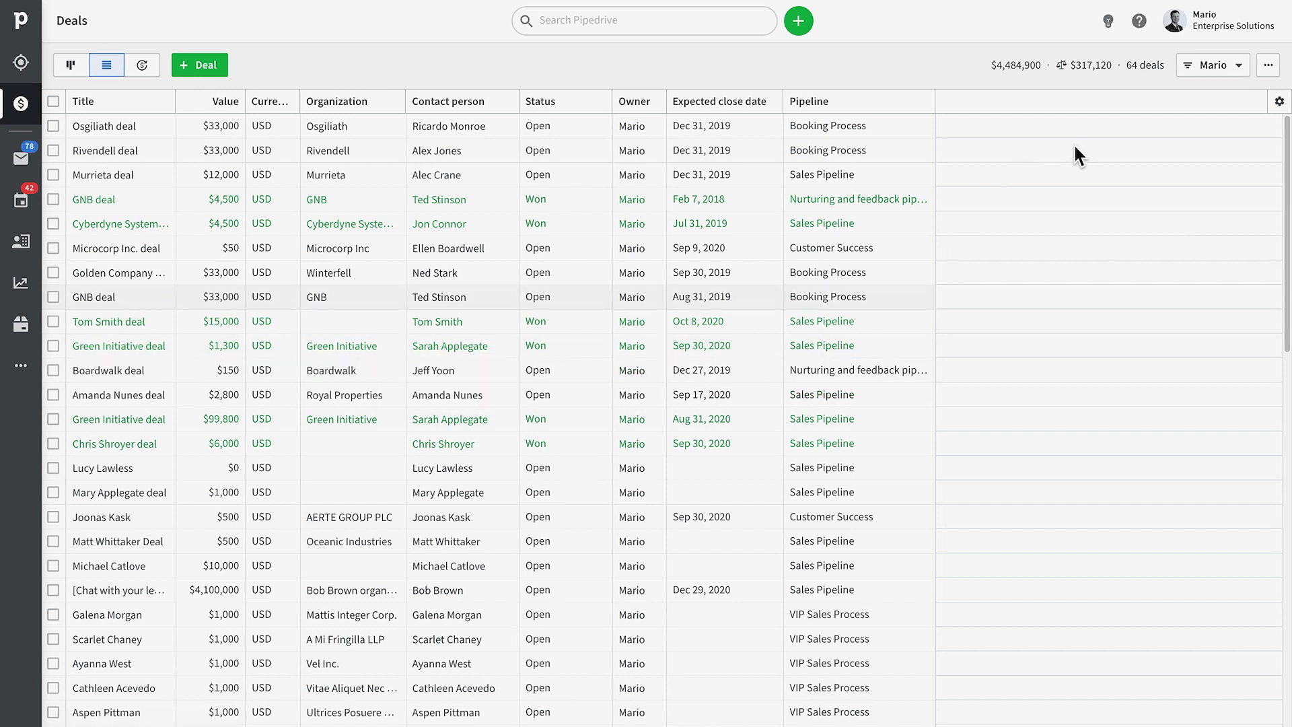
{"action": "left_click", "coordinate": [1239, 63]}
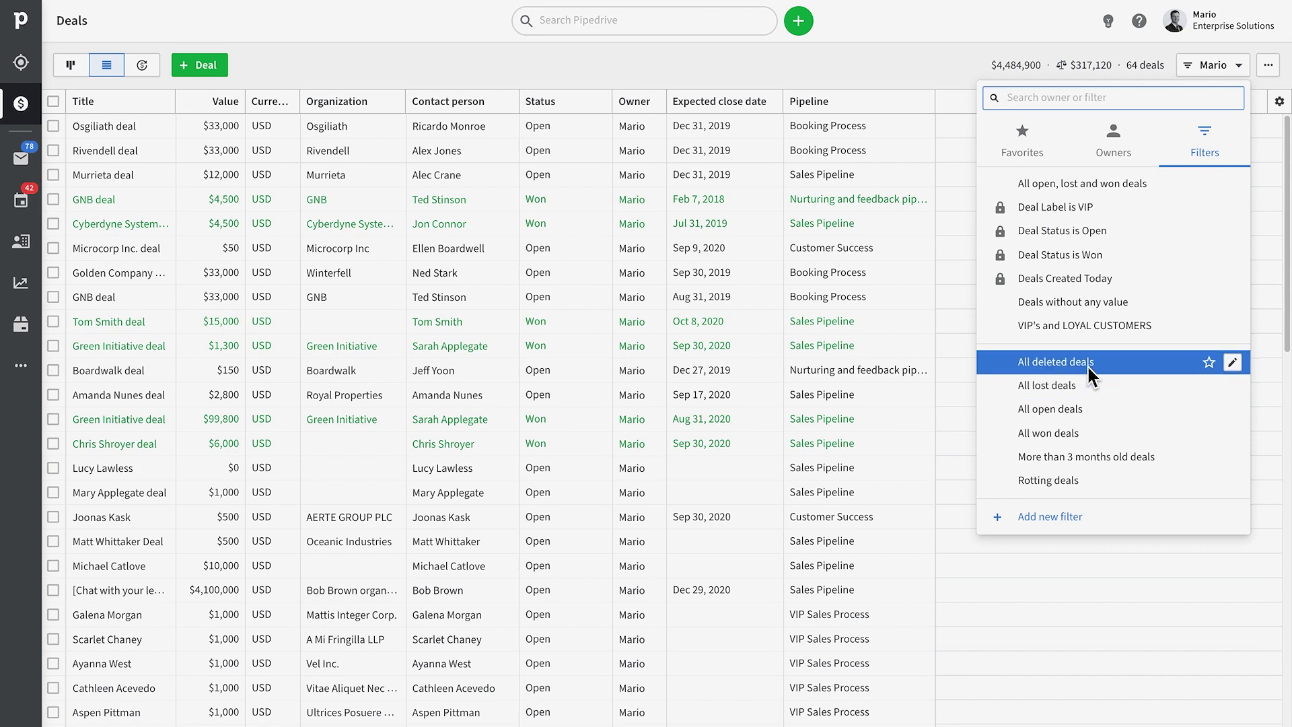
Create a new deal filter with a match-all condition on deal Status is Open.
{"action": "left_click", "coordinate": [1073, 515]}
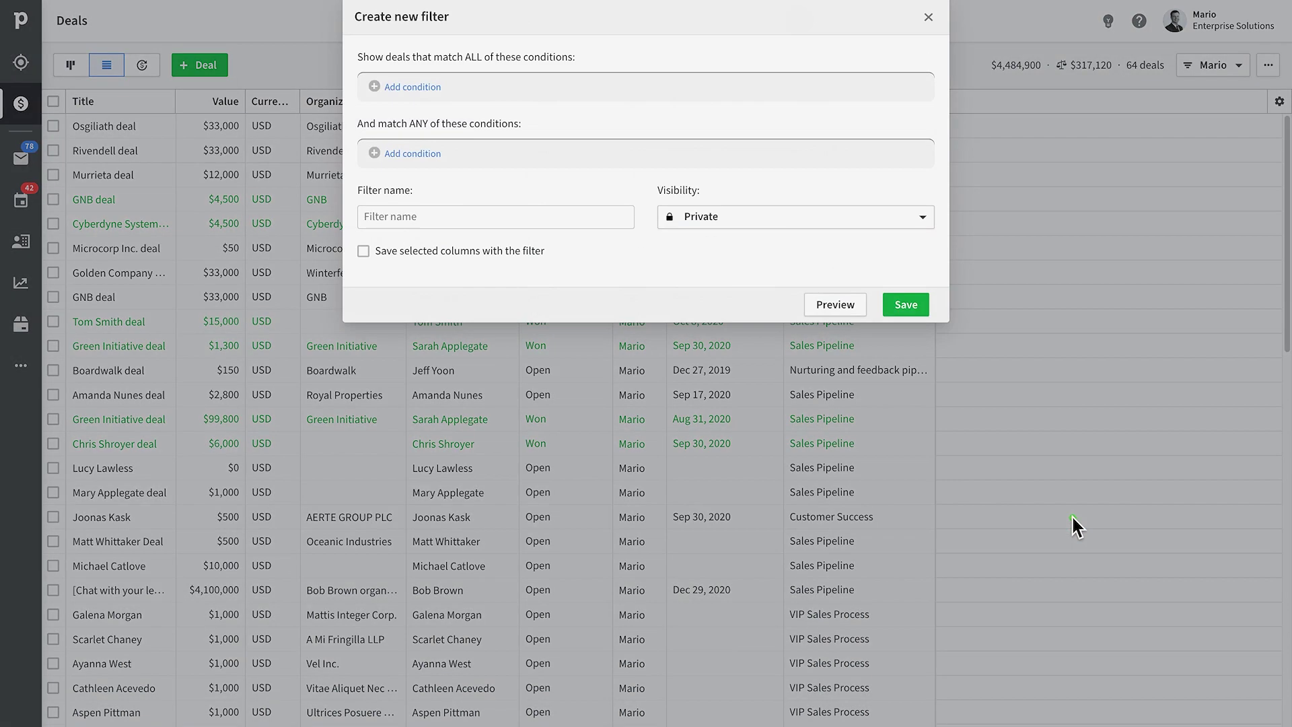
{"action": "left_click", "coordinate": [413, 88]}
{"action": "left_click", "coordinate": [471, 97]}
{"action": "scroll", "coordinate": [474, 227], "scroll_direction": "down", "scroll_amount": 5}
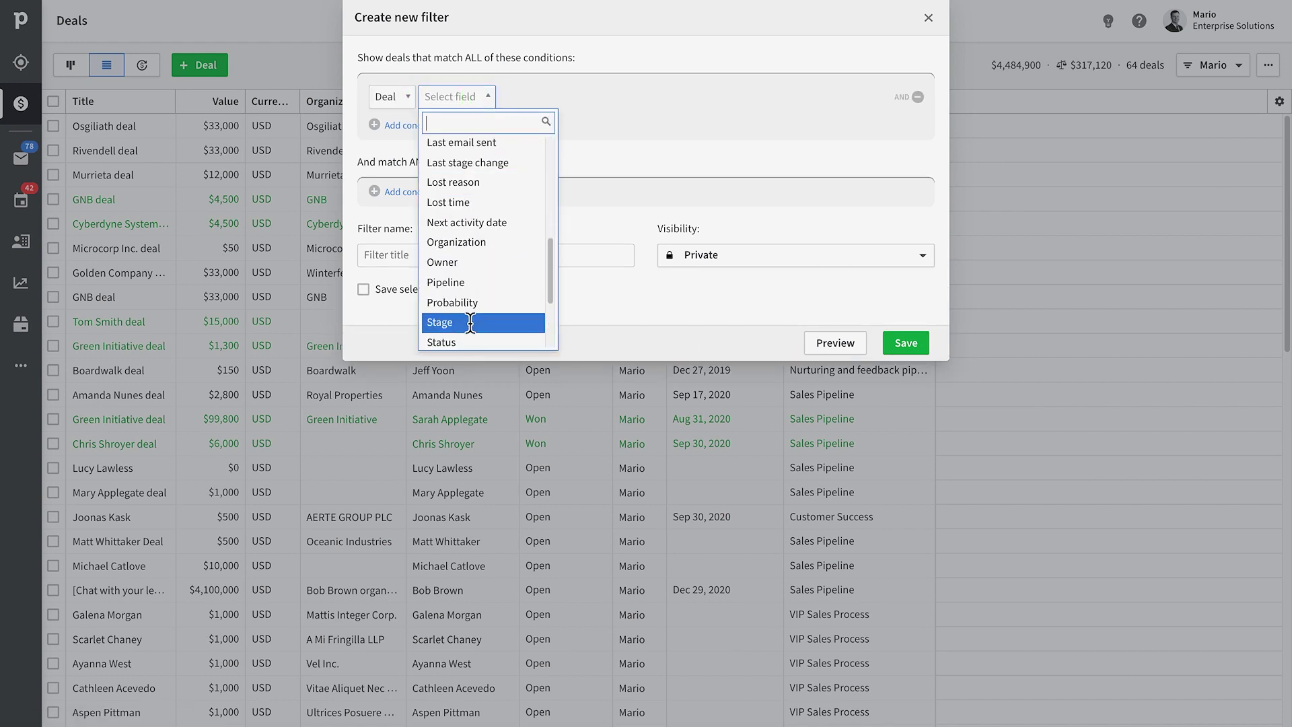
{"action": "left_click", "coordinate": [464, 341]}
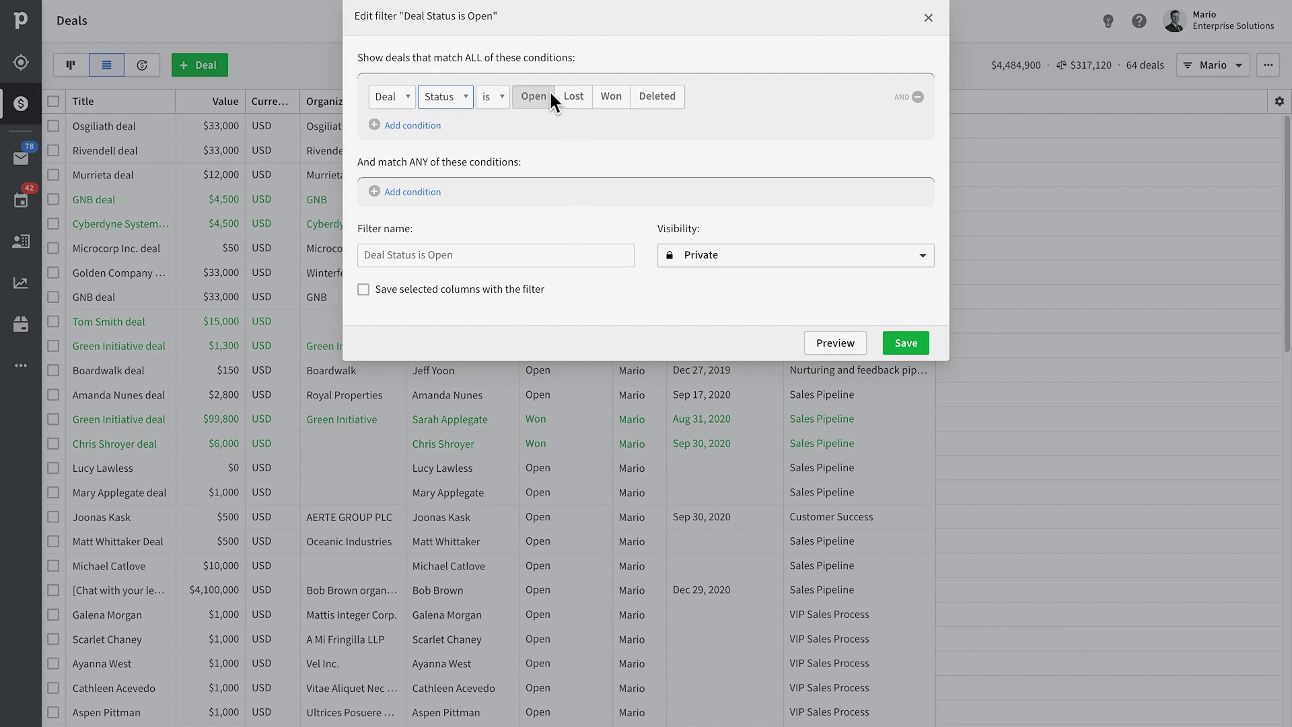
Add a second match-all condition: Owner is the signed-in user.
{"action": "left_click", "coordinate": [412, 125]}
{"action": "left_click", "coordinate": [455, 131]}
{"action": "scroll", "coordinate": [475, 249], "scroll_direction": "down", "scroll_amount": 10}
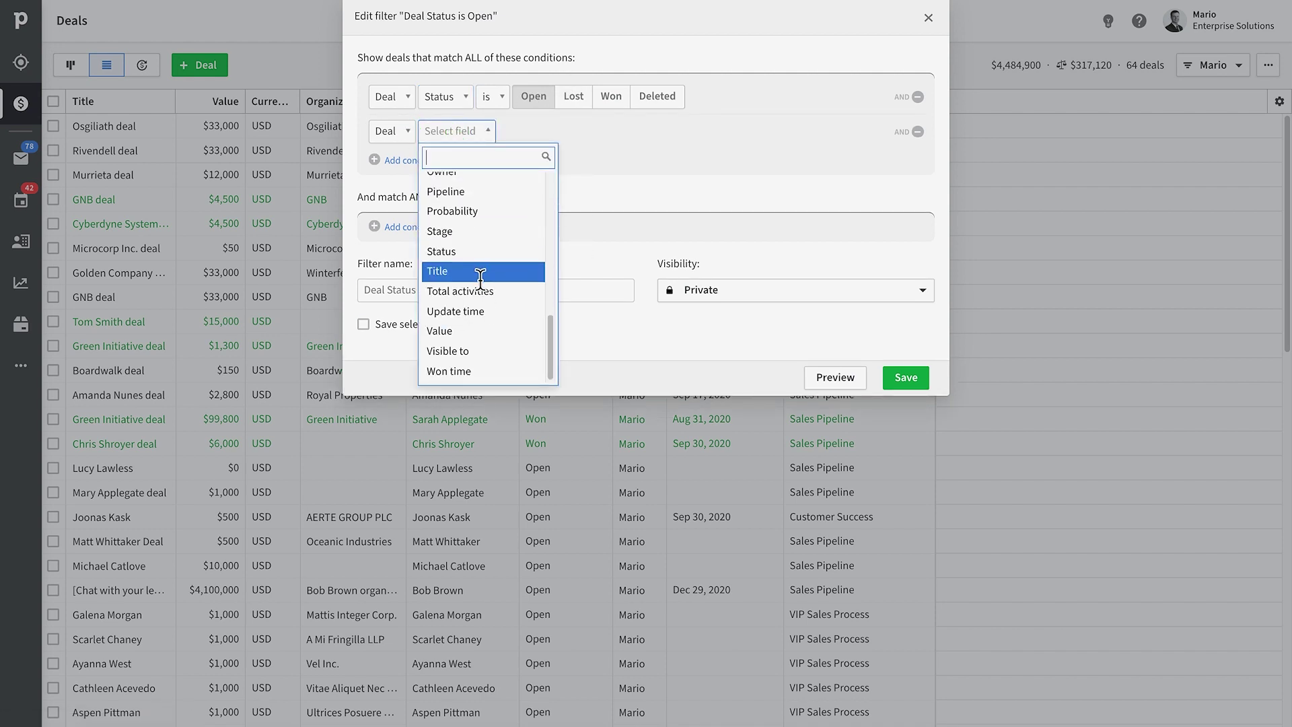
{"action": "scroll", "coordinate": [474, 316], "scroll_direction": "up", "scroll_amount": 2}
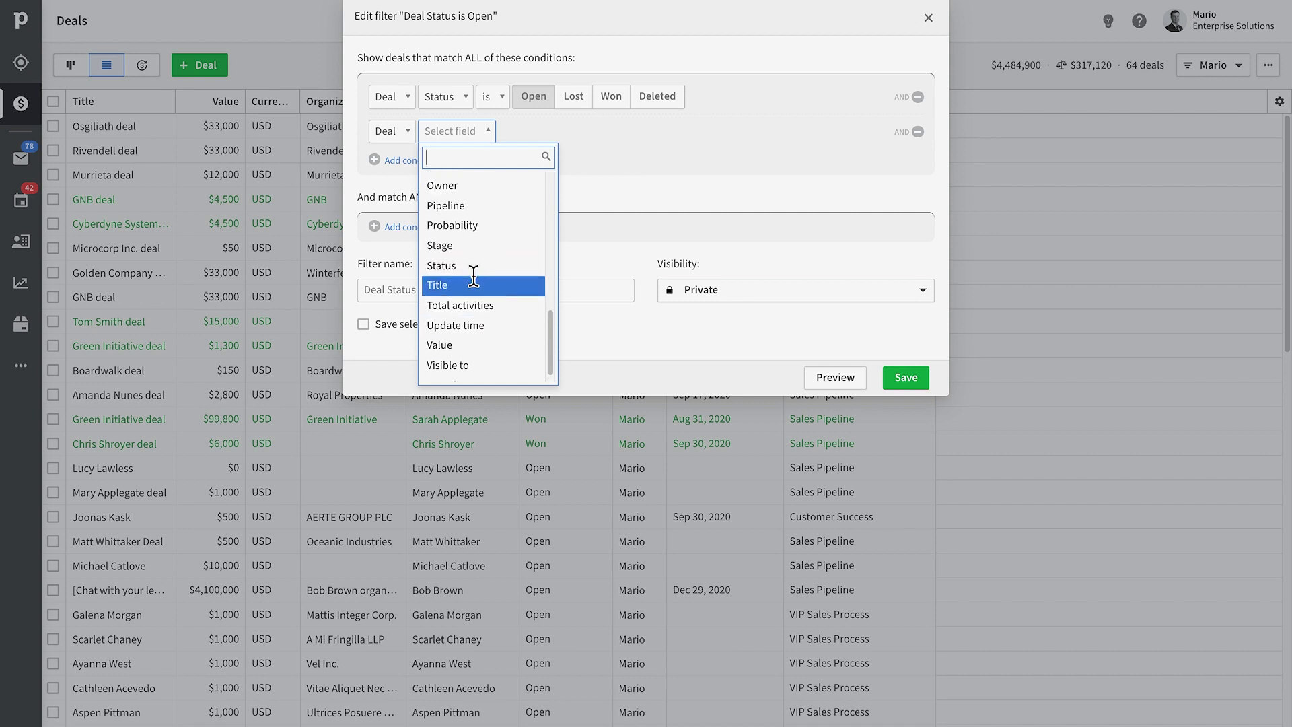
{"action": "left_click", "coordinate": [464, 191]}
{"action": "left_click", "coordinate": [538, 131]}
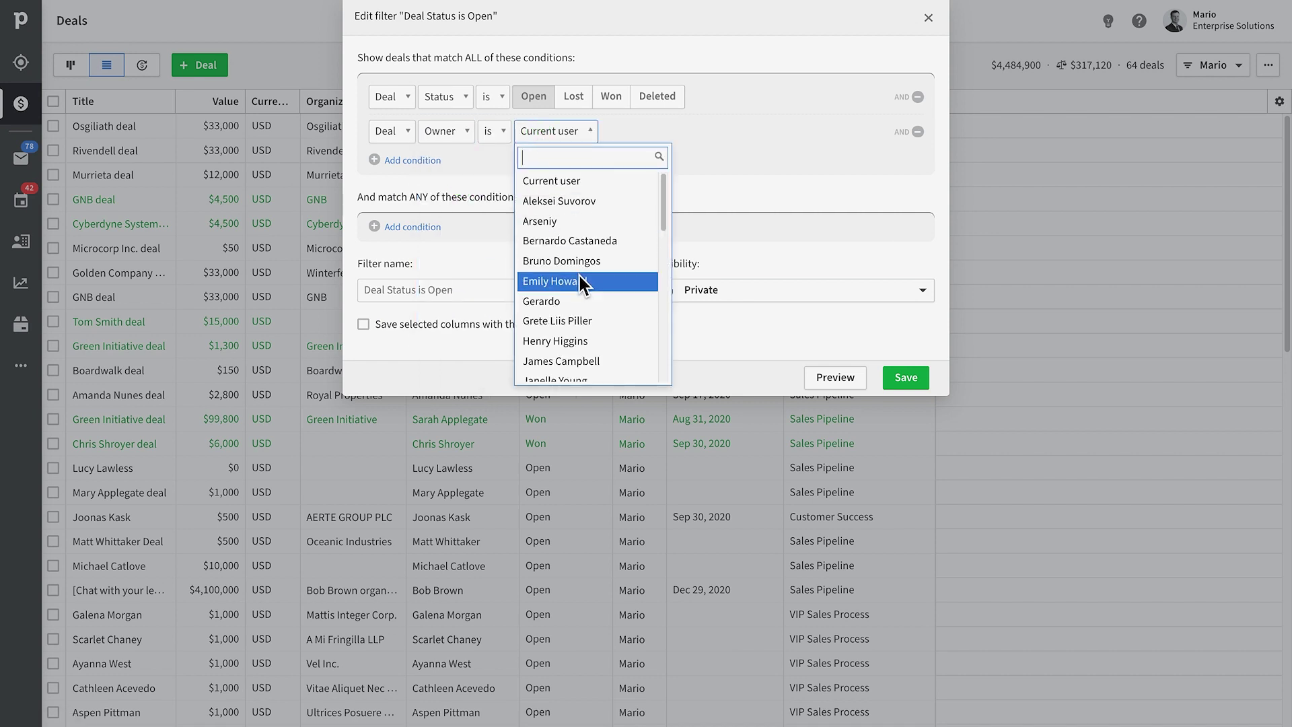
{"action": "scroll", "coordinate": [579, 277], "scroll_direction": "down", "scroll_amount": 5}
{"action": "scroll", "coordinate": [579, 280], "scroll_direction": "down", "scroll_amount": 1}
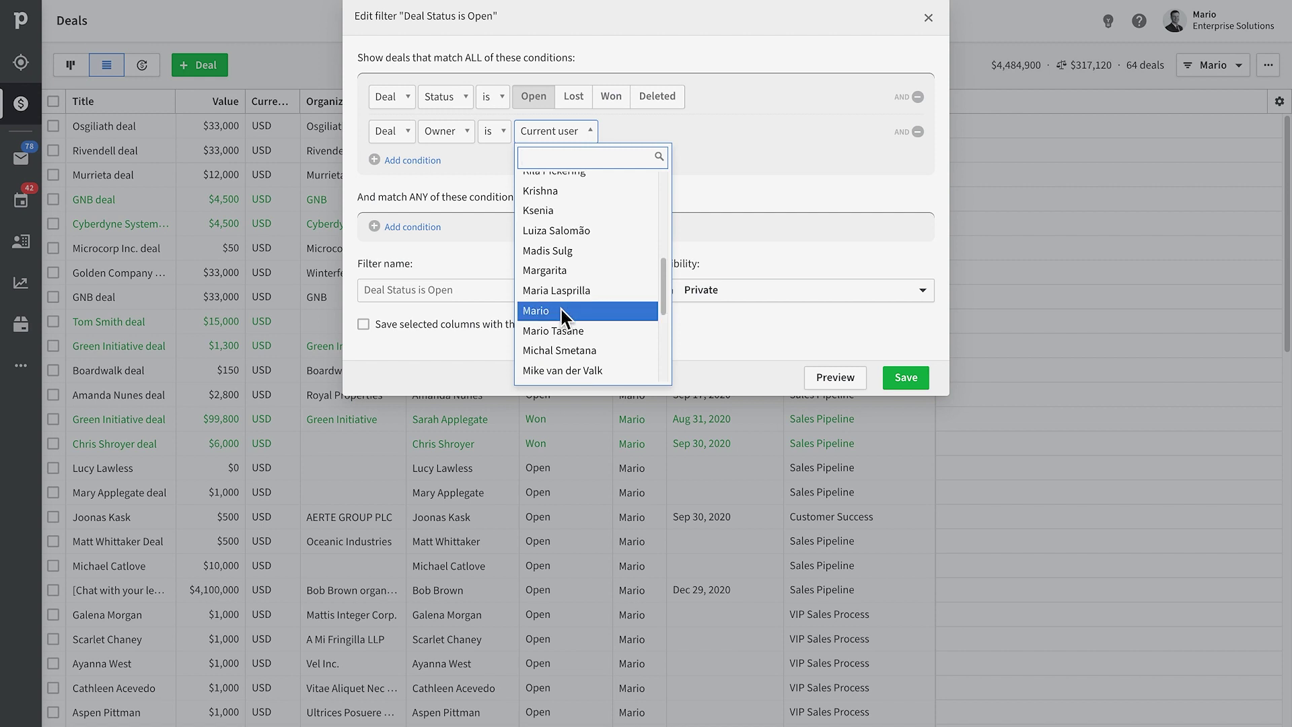
{"action": "left_click", "coordinate": [563, 309]}
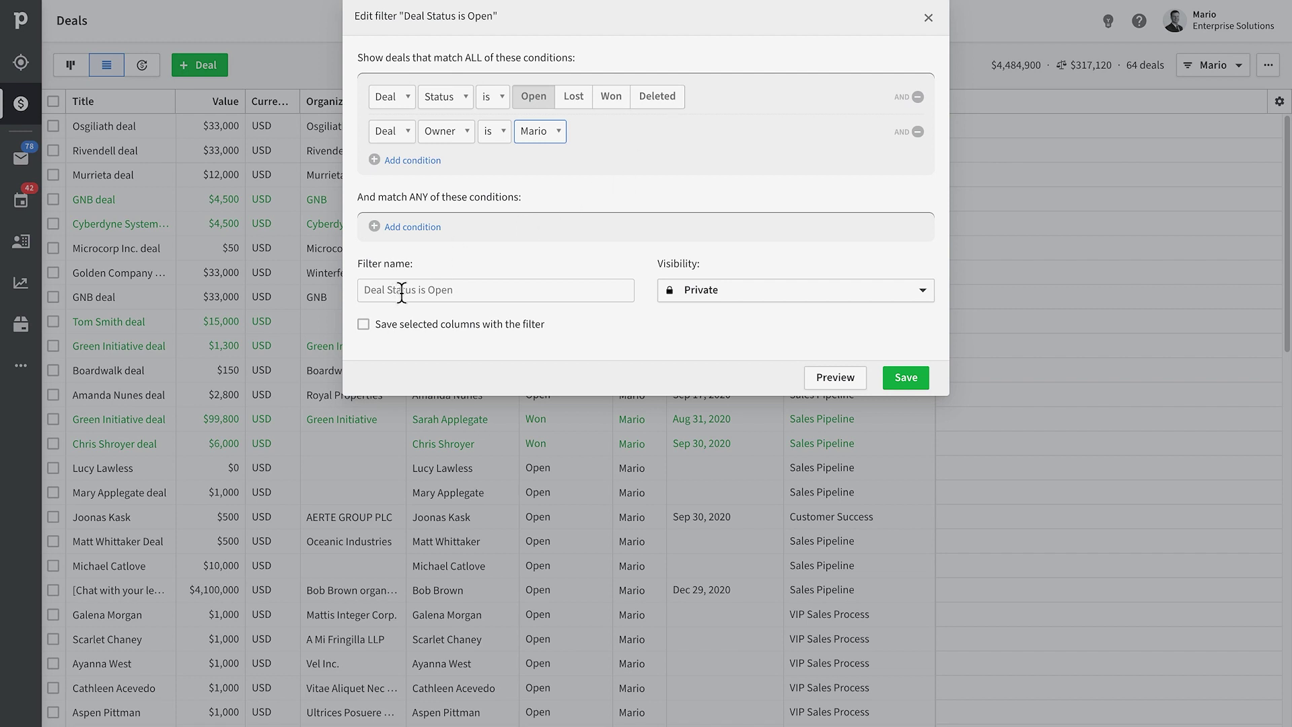
Name the filter 'My custom filter', keep visibility Private, and save it to the Deals list.
{"action": "left_click", "coordinate": [438, 291]}
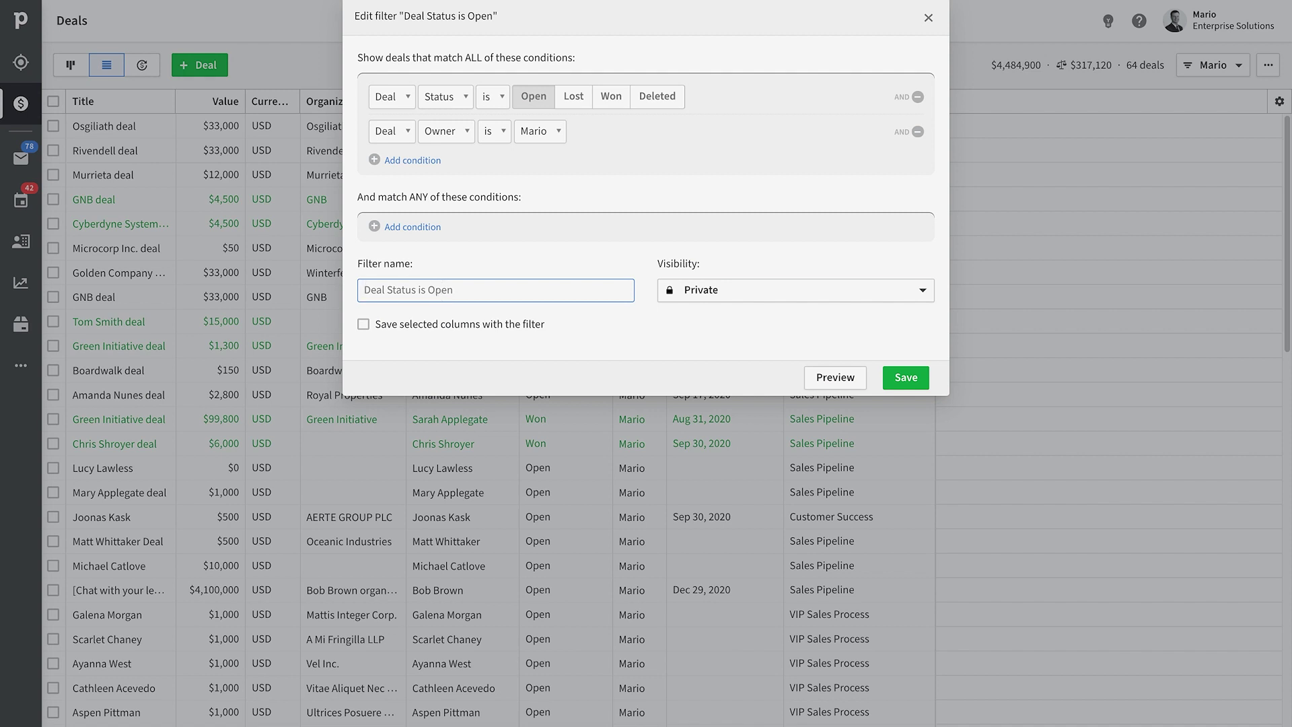
{"action": "type", "text": "My custom filter"}
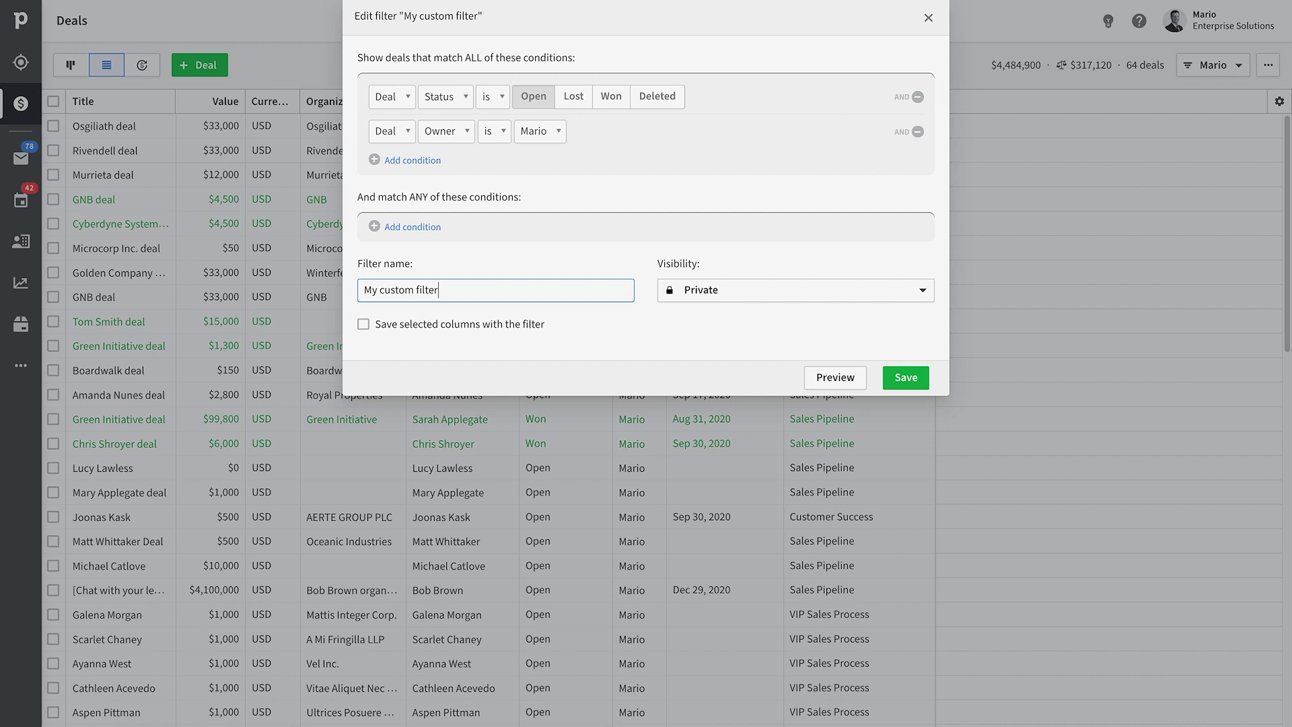
{"action": "left_click", "coordinate": [446, 294]}
{"action": "left_click", "coordinate": [849, 293]}
{"action": "left_click", "coordinate": [850, 292]}
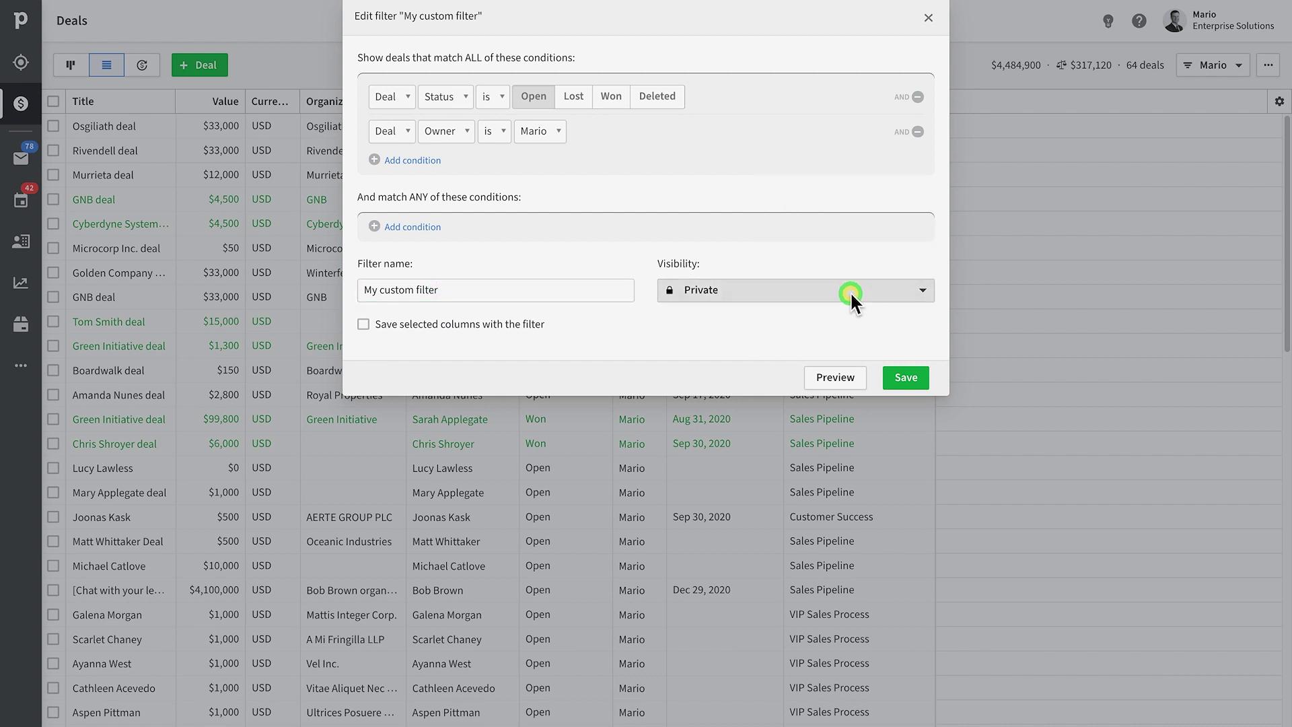
{"action": "left_click", "coordinate": [922, 379]}
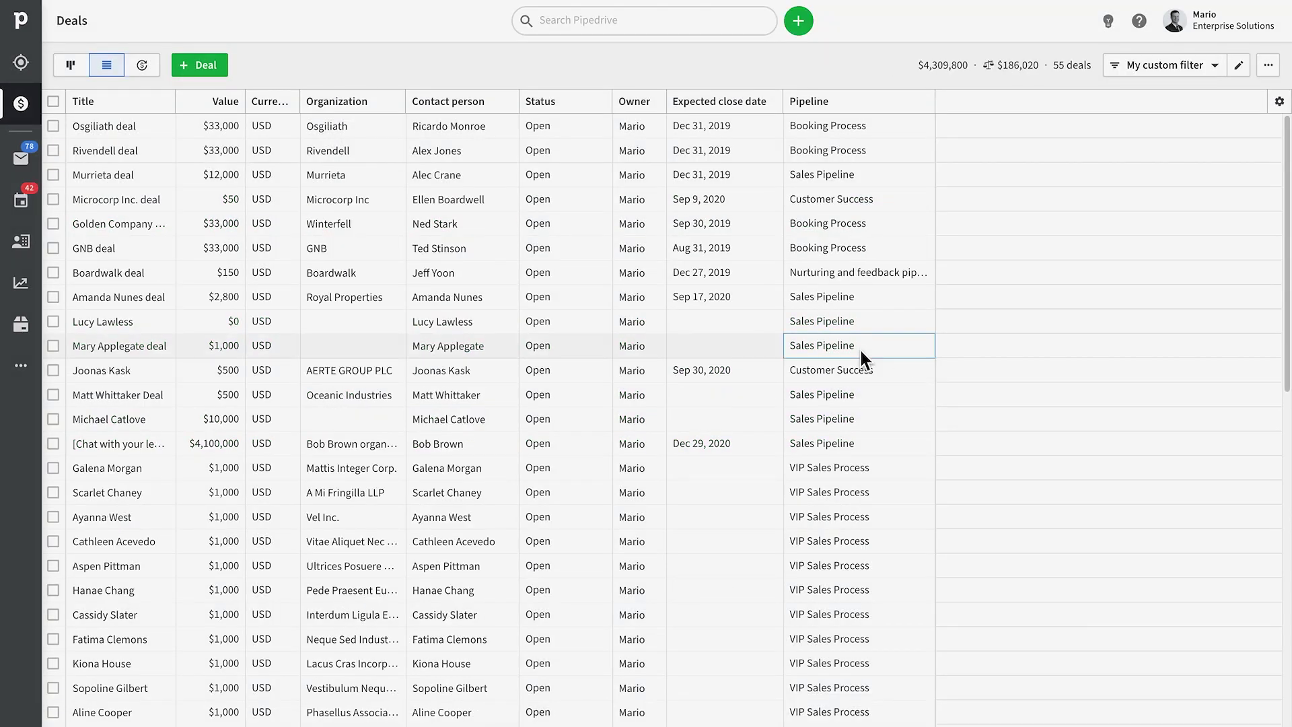
Sort the filtered deals by Value descending so the $4,100,000 deal is first.
{"action": "scroll", "coordinate": [398, 226], "scroll_direction": "down", "scroll_amount": 1}
{"action": "scroll", "coordinate": [418, 269], "scroll_direction": "down", "scroll_amount": 4}
{"action": "scroll", "coordinate": [440, 301], "scroll_direction": "up", "scroll_amount": 5}
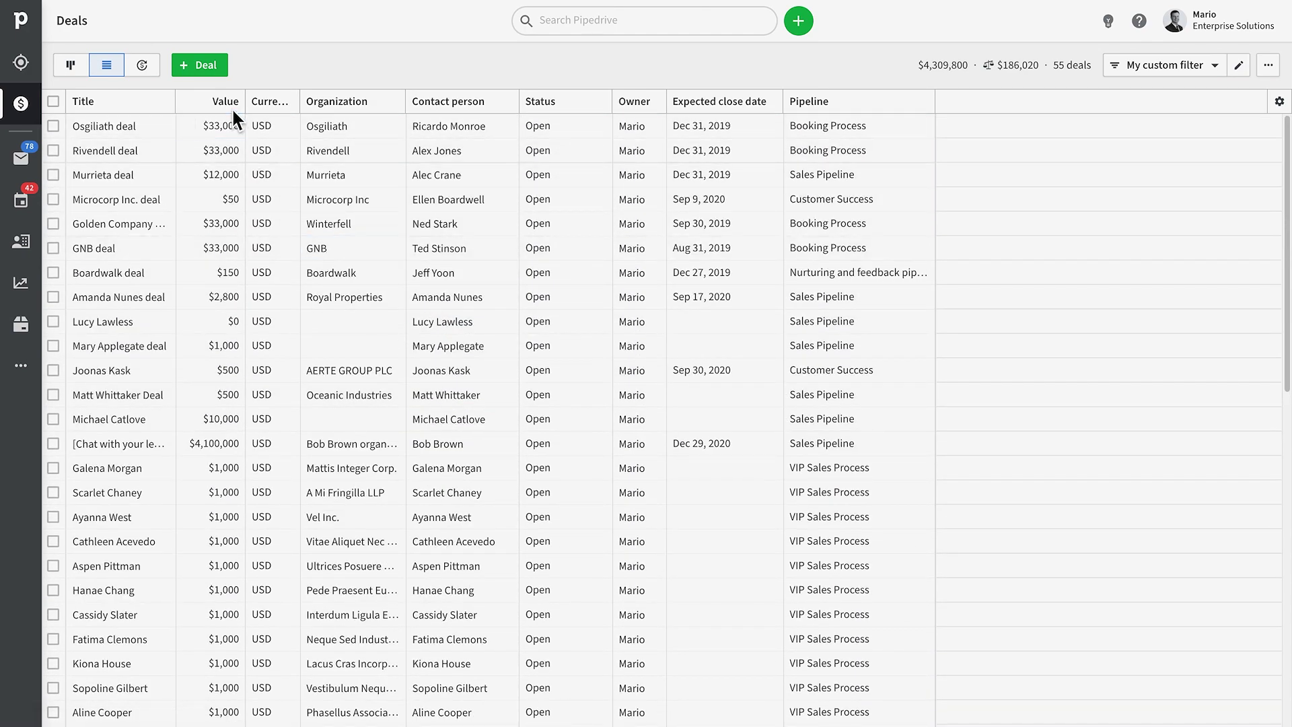
{"action": "left_click", "coordinate": [231, 107]}
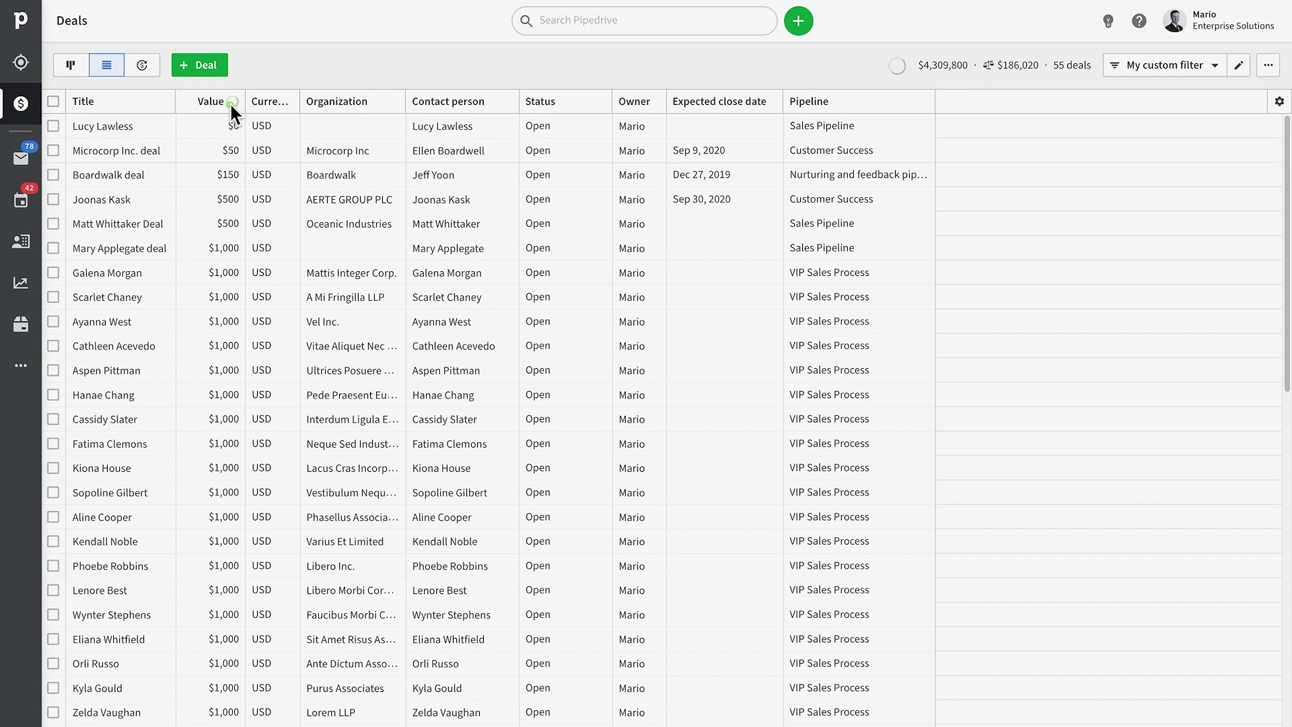
{"action": "left_click", "coordinate": [230, 108]}
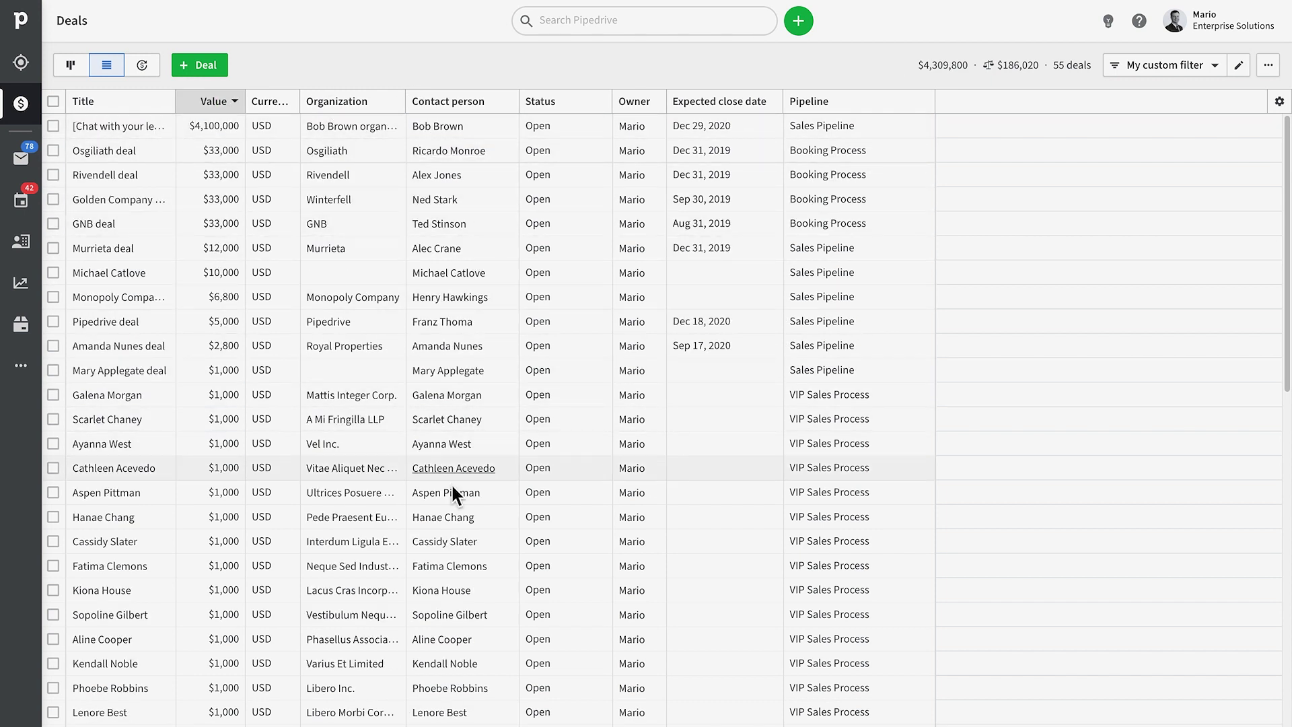
{"action": "mouse_move", "coordinate": [446, 127]}
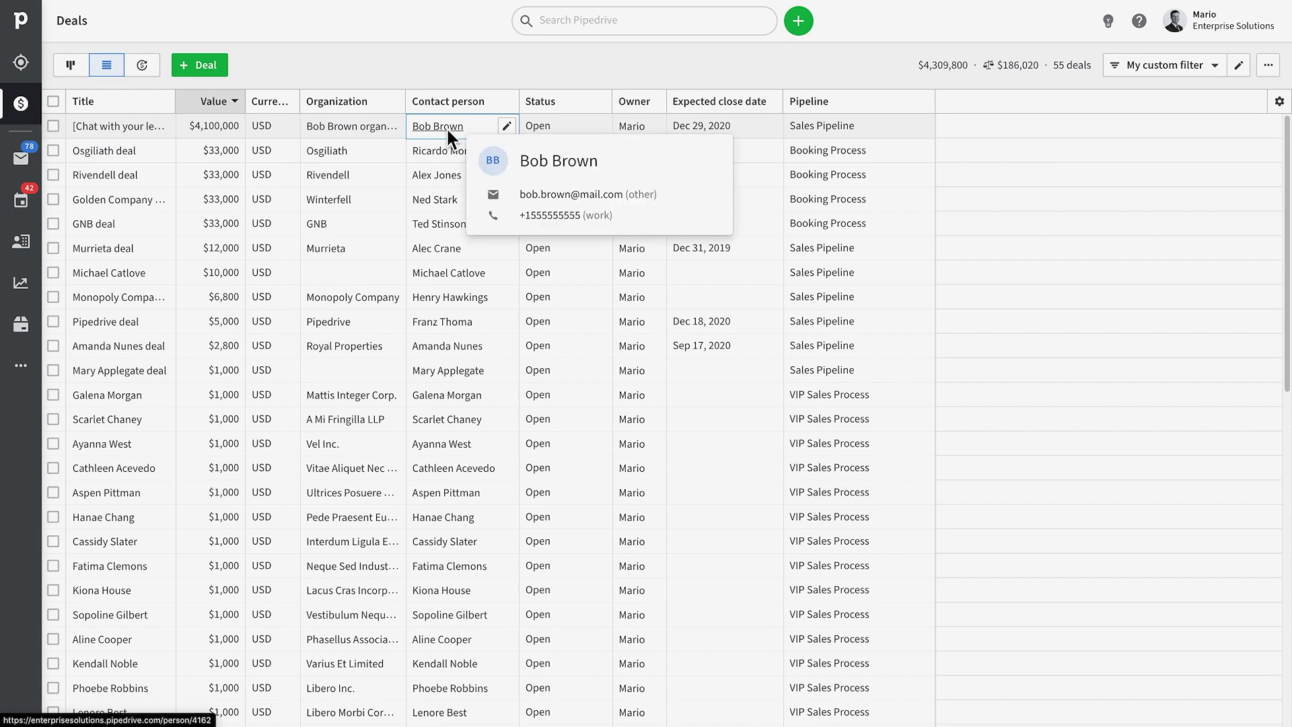
{"action": "left_click", "coordinate": [1279, 101]}
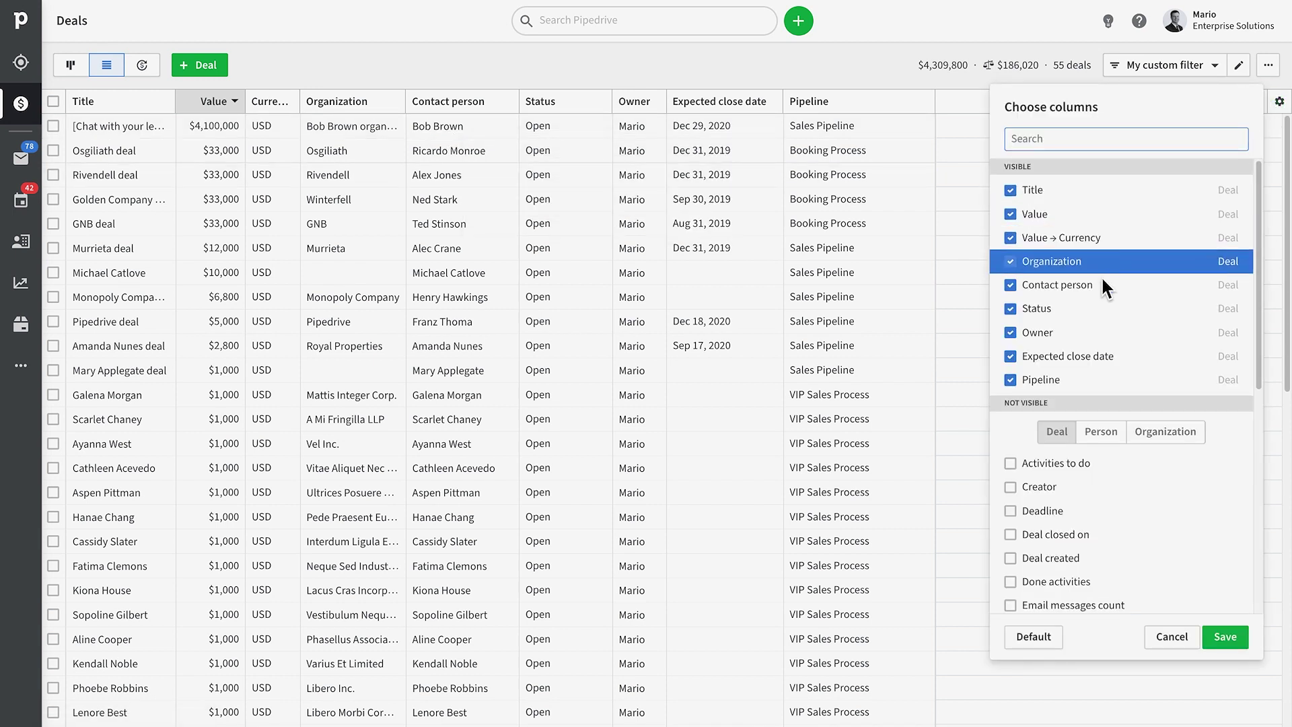
Tick the Person Job title field in the column chooser.
{"action": "left_click_drag", "start_coordinate": [1006, 386], "coordinate": [1088, 413]}
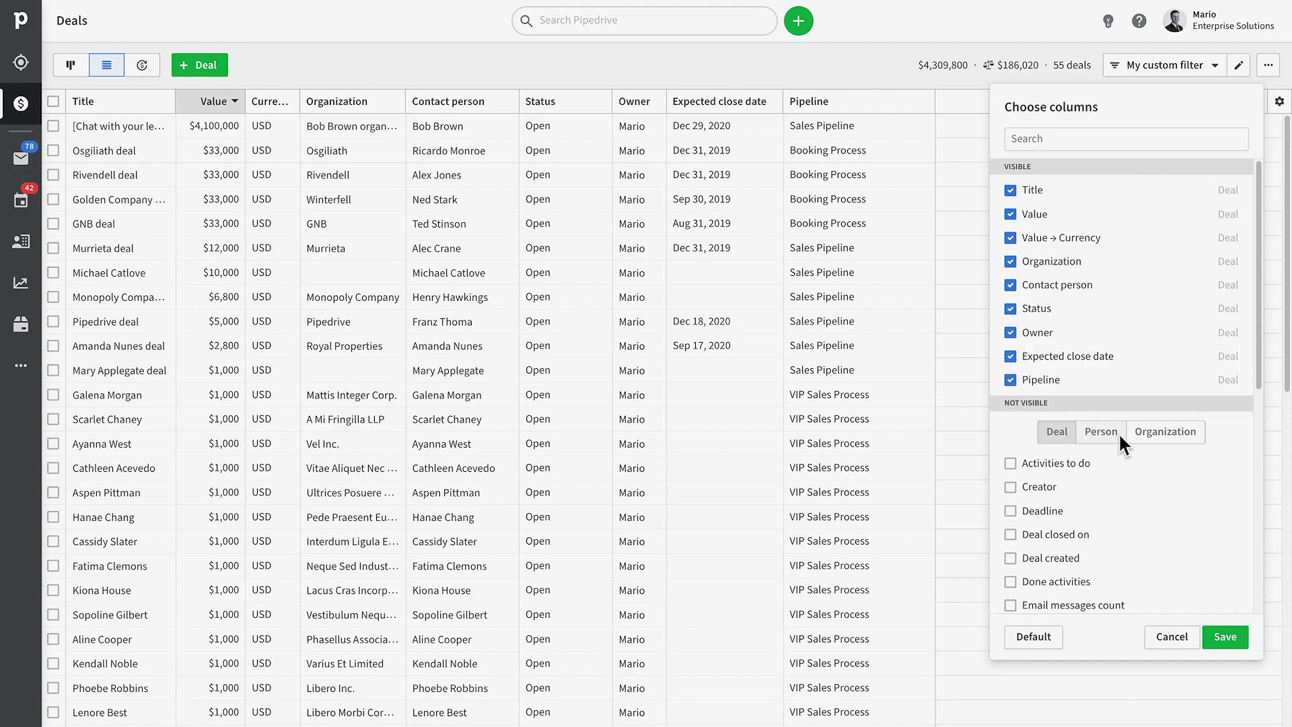
{"action": "left_click", "coordinate": [1120, 436]}
{"action": "left_click", "coordinate": [1177, 431]}
{"action": "left_click", "coordinate": [1095, 431]}
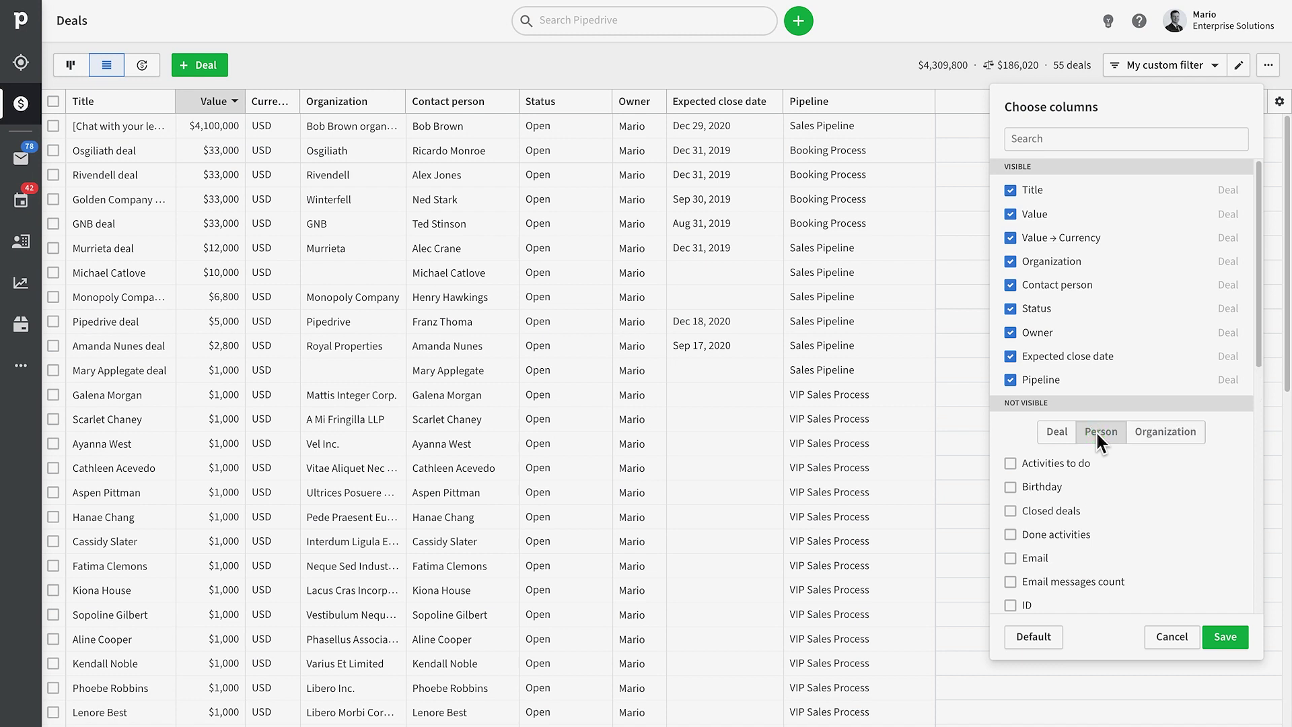
{"action": "scroll", "coordinate": [1124, 474], "scroll_direction": "down", "scroll_amount": 3}
{"action": "left_click", "coordinate": [1009, 520]}
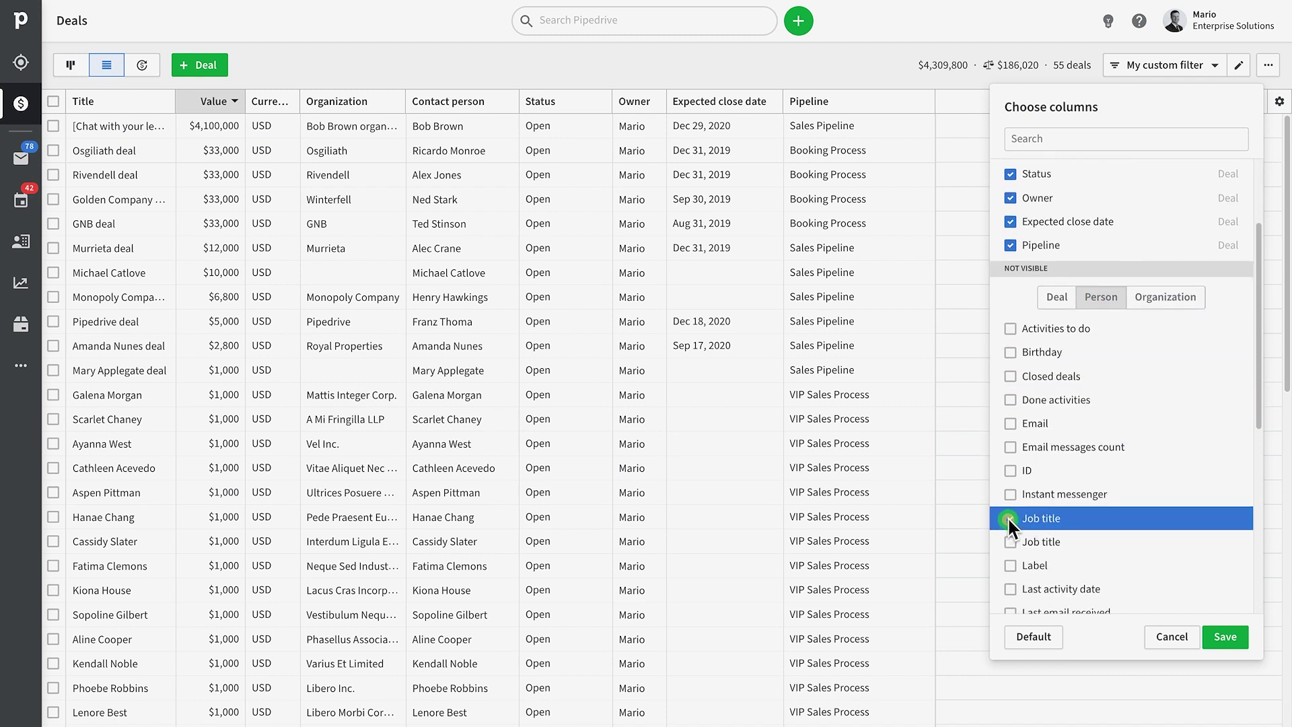
Add the Person Phone column, save, and place Phone right after Contact person.
{"action": "scroll", "coordinate": [1095, 434], "scroll_direction": "up", "scroll_amount": 2}
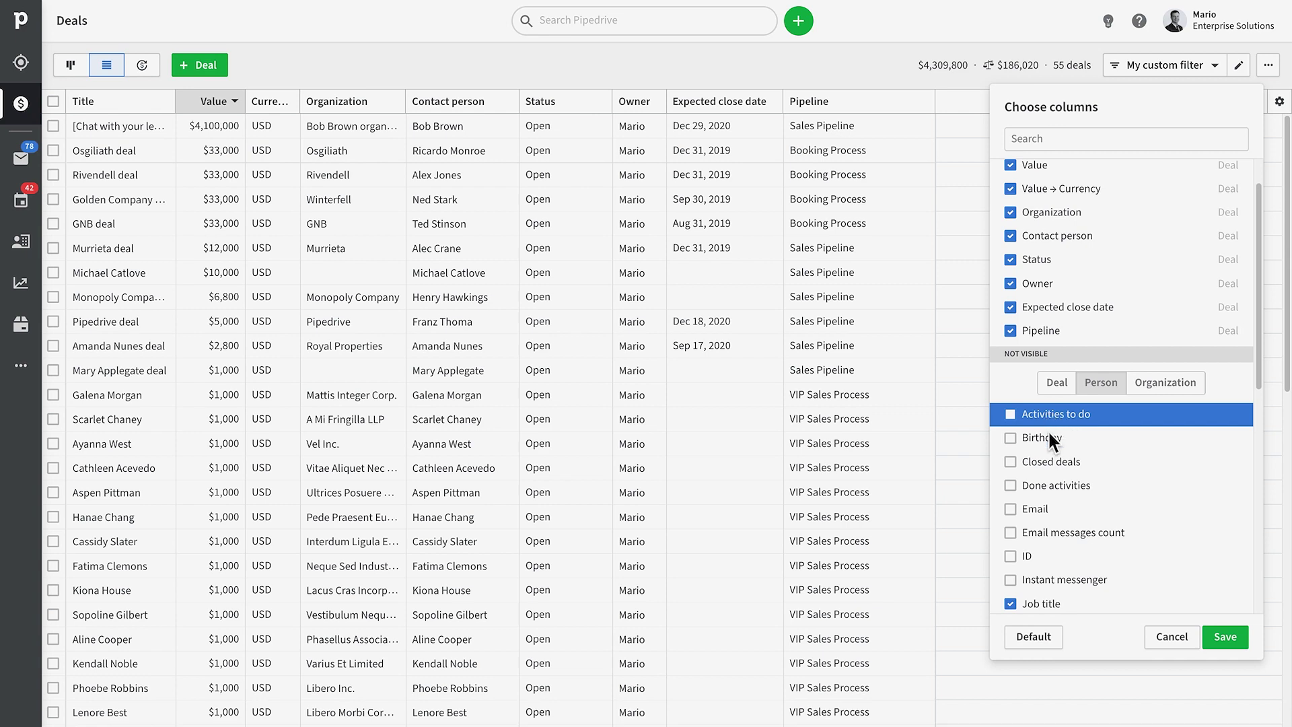
{"action": "scroll", "coordinate": [1060, 457], "scroll_direction": "down", "scroll_amount": 5}
{"action": "scroll", "coordinate": [1060, 464], "scroll_direction": "down", "scroll_amount": 4}
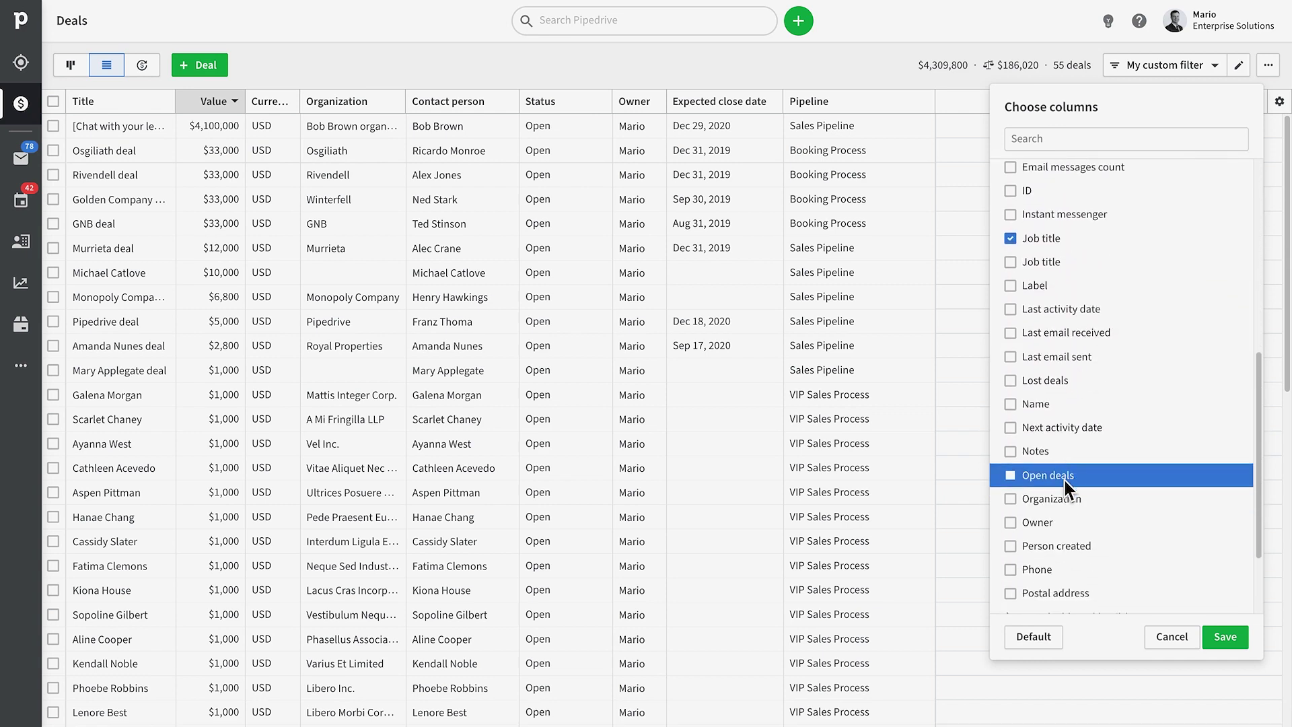
{"action": "left_click", "coordinate": [1009, 478]}
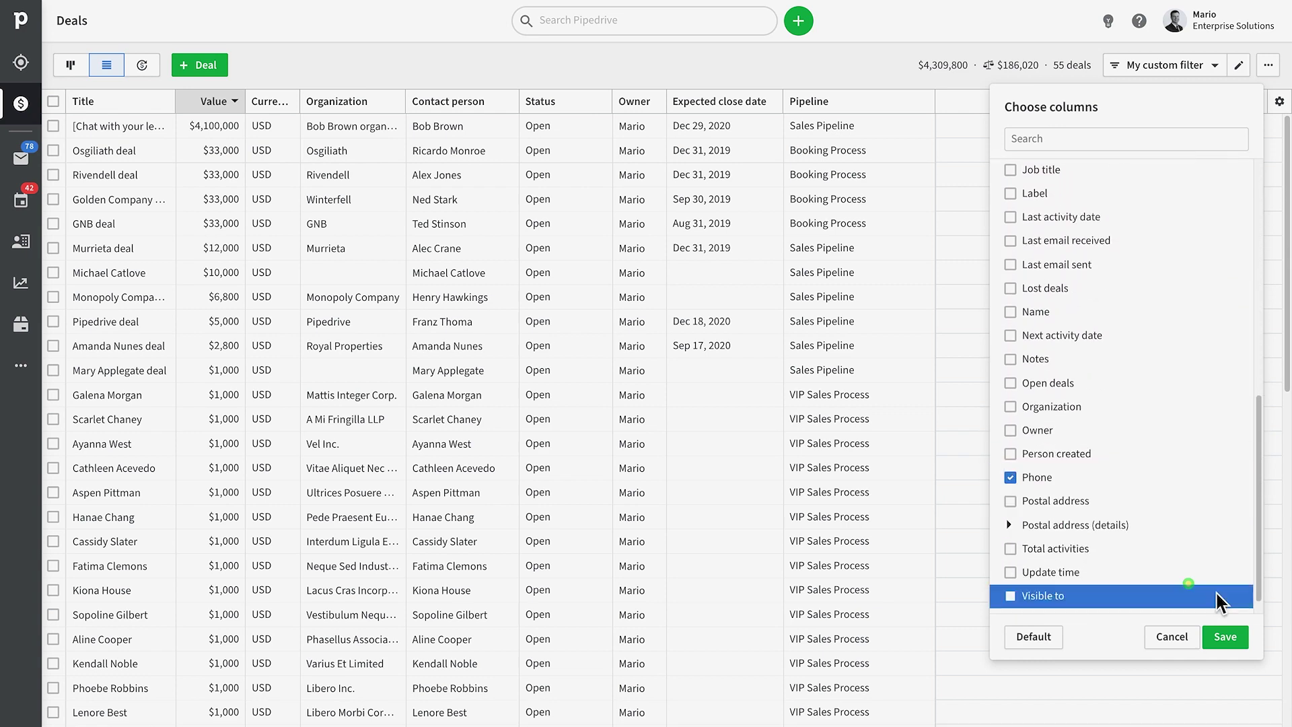
{"action": "left_click", "coordinate": [1225, 634]}
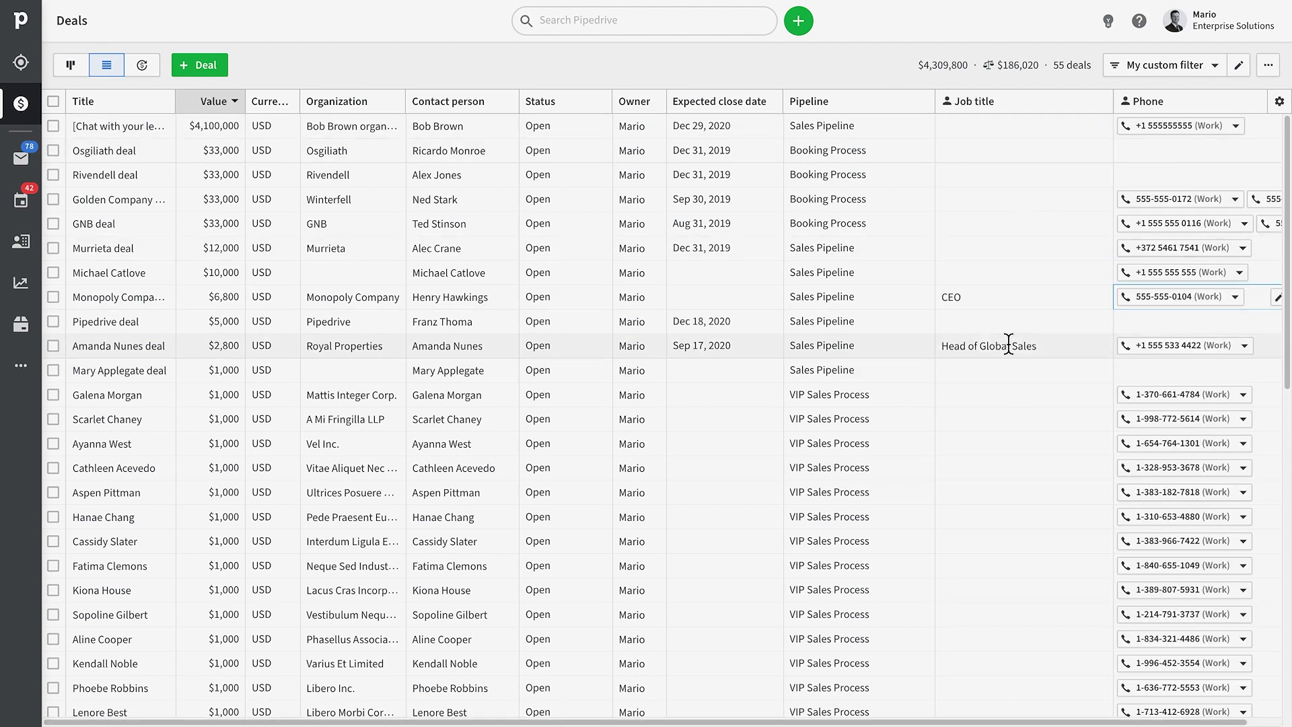
{"action": "left_click_drag", "start_coordinate": [1157, 108], "coordinate": [572, 111]}
In My custom filter, replace the ALL Owner condition with an ANY condition for the original owner.
{"action": "left_click", "coordinate": [1211, 65]}
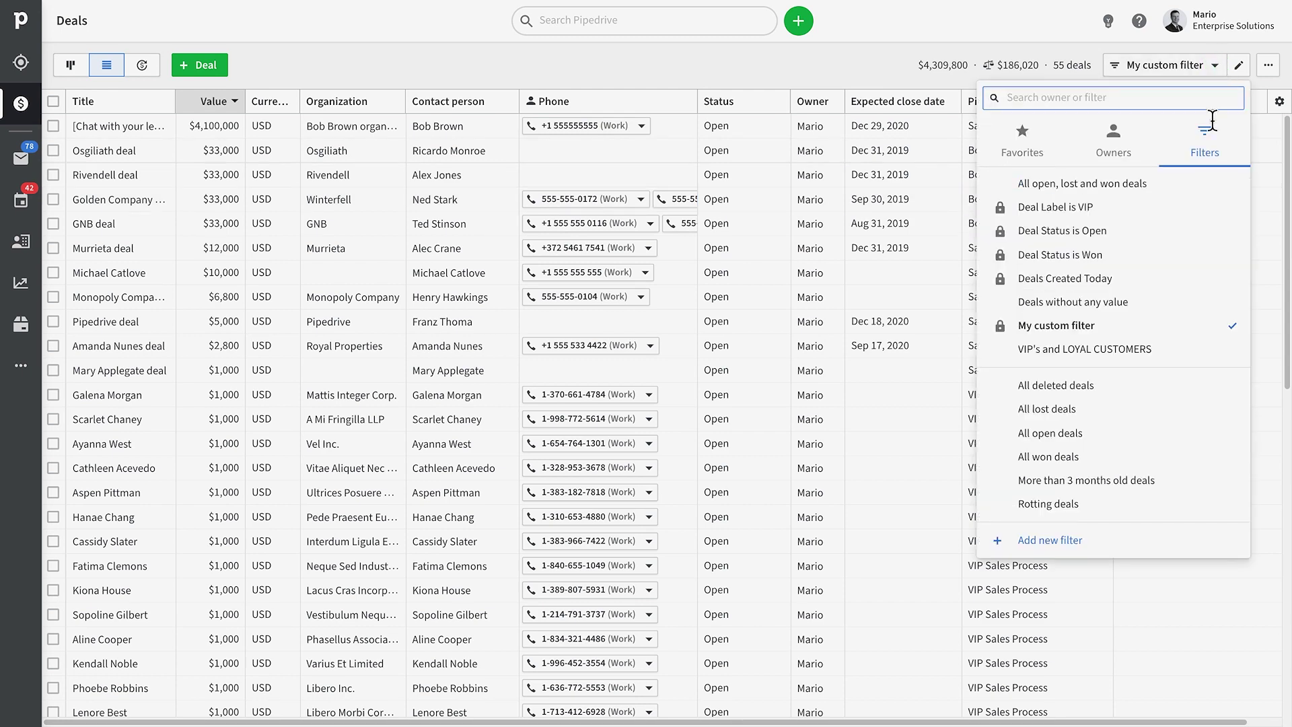
{"action": "left_click", "coordinate": [1232, 326]}
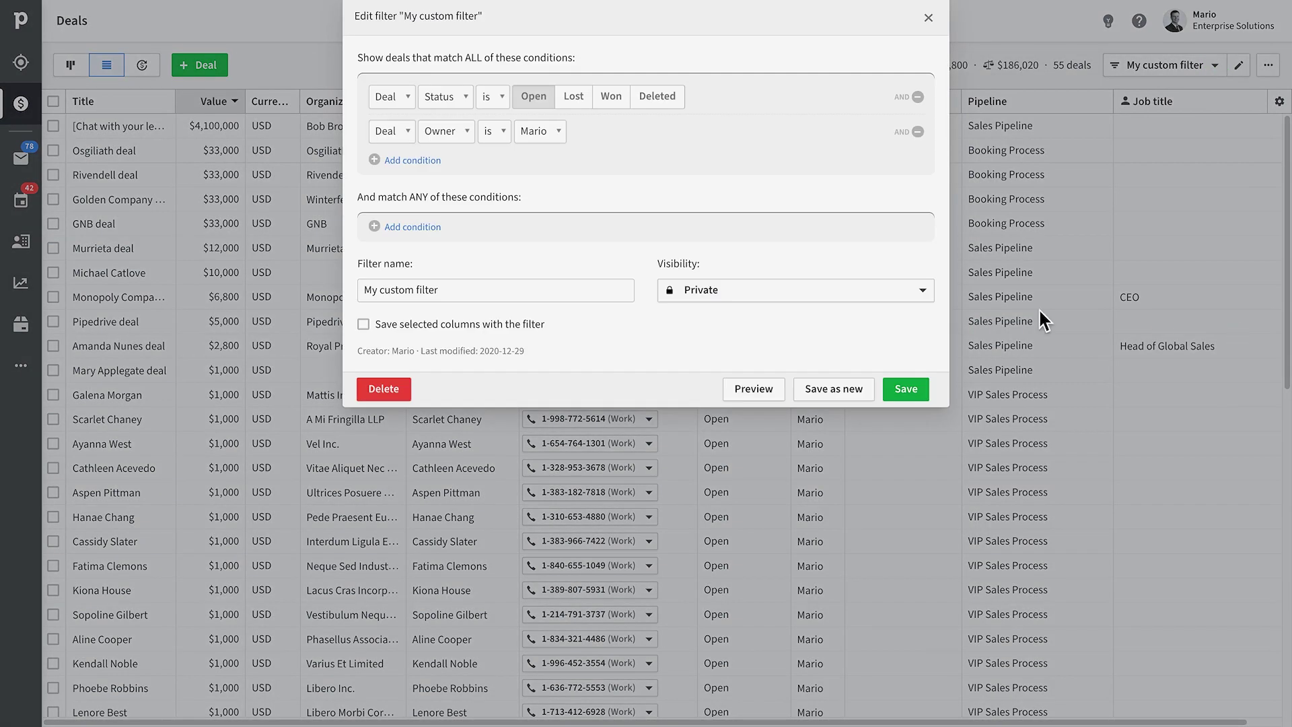
{"action": "left_click", "coordinate": [918, 132]}
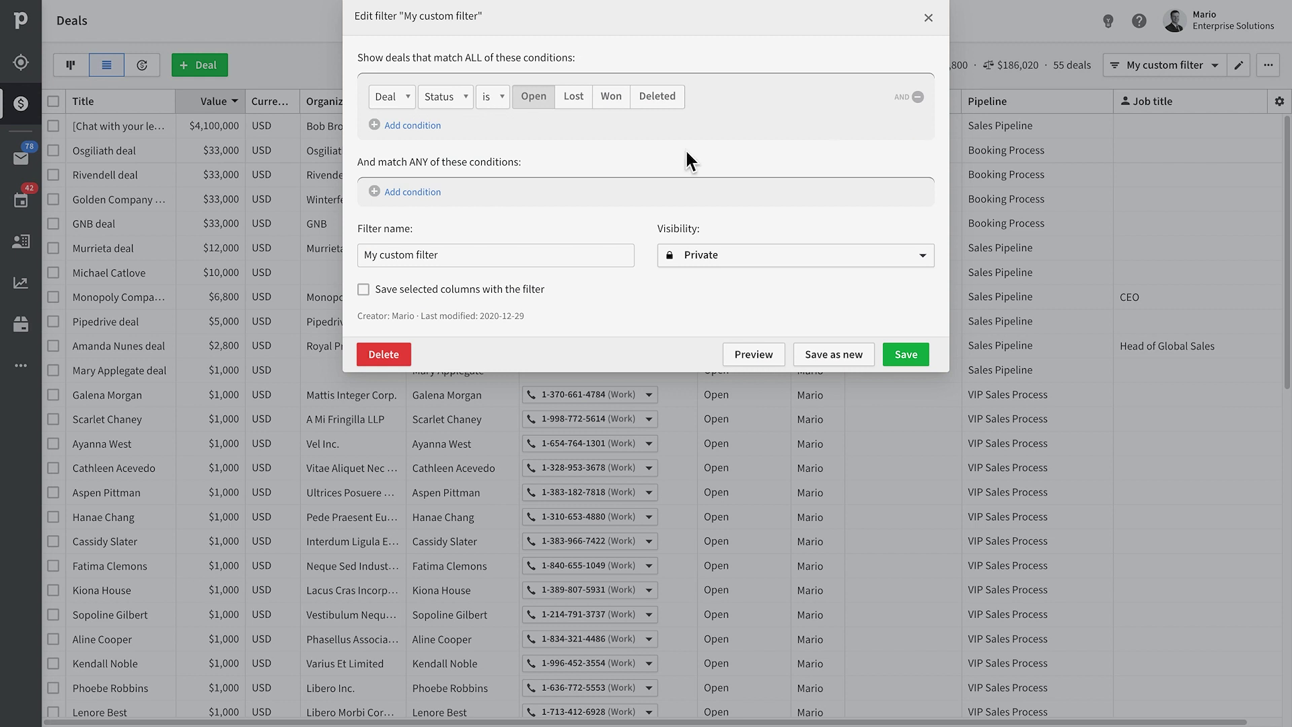
{"action": "left_click", "coordinate": [411, 191]}
{"action": "left_click", "coordinate": [448, 201]}
{"action": "scroll", "coordinate": [475, 367], "scroll_direction": "down", "scroll_amount": 3}
{"action": "left_click", "coordinate": [474, 396]}
{"action": "left_click", "coordinate": [584, 200]}
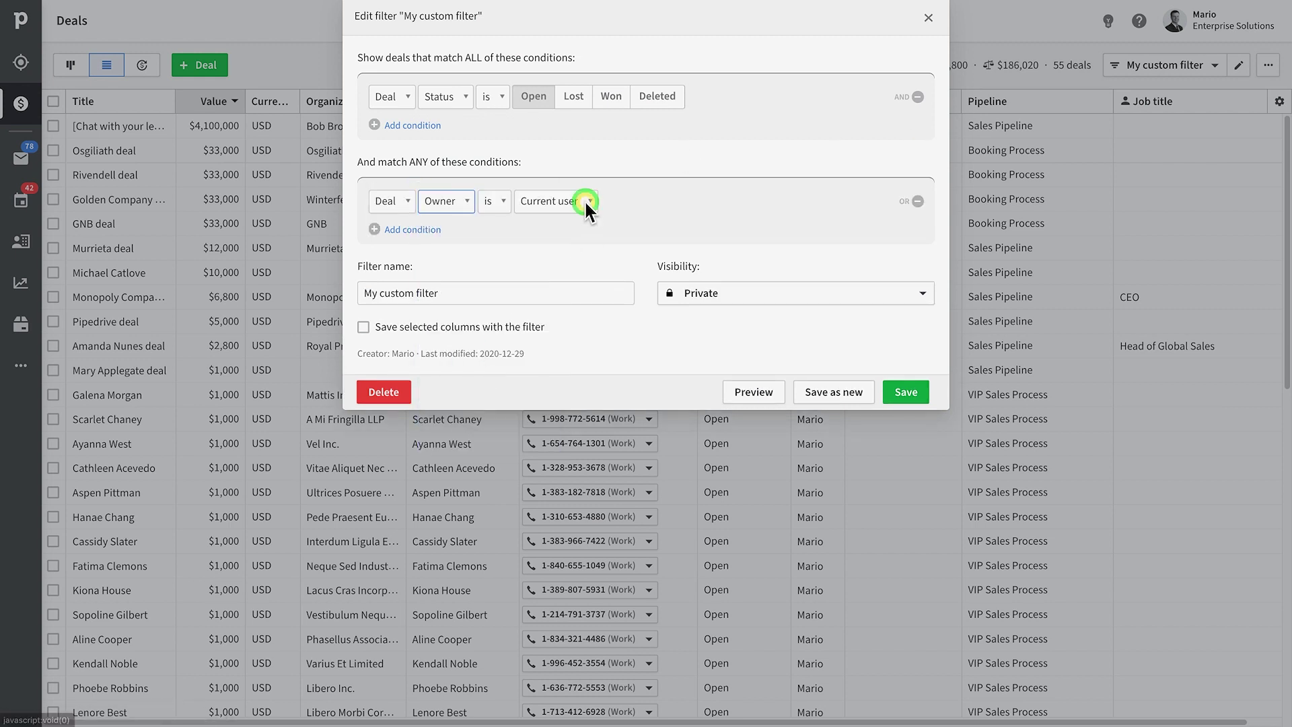
{"action": "scroll", "coordinate": [585, 350], "scroll_direction": "down", "scroll_amount": 5}
{"action": "left_click", "coordinate": [572, 367]}
Add a second ANY condition with Owner set to another user, and save the filter.
{"action": "left_click", "coordinate": [412, 229]}
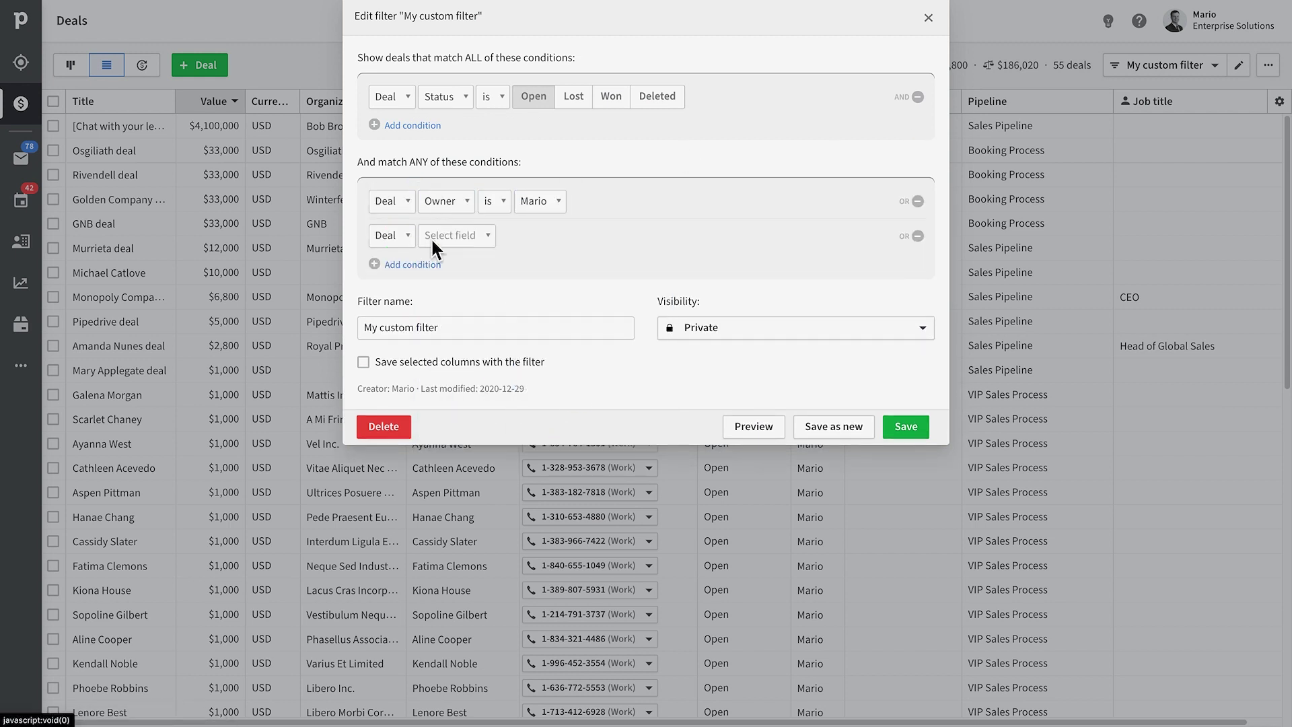
{"action": "left_click", "coordinate": [447, 236]}
{"action": "scroll", "coordinate": [475, 352], "scroll_direction": "down", "scroll_amount": 3}
{"action": "left_click", "coordinate": [447, 456]}
{"action": "left_click", "coordinate": [522, 239]}
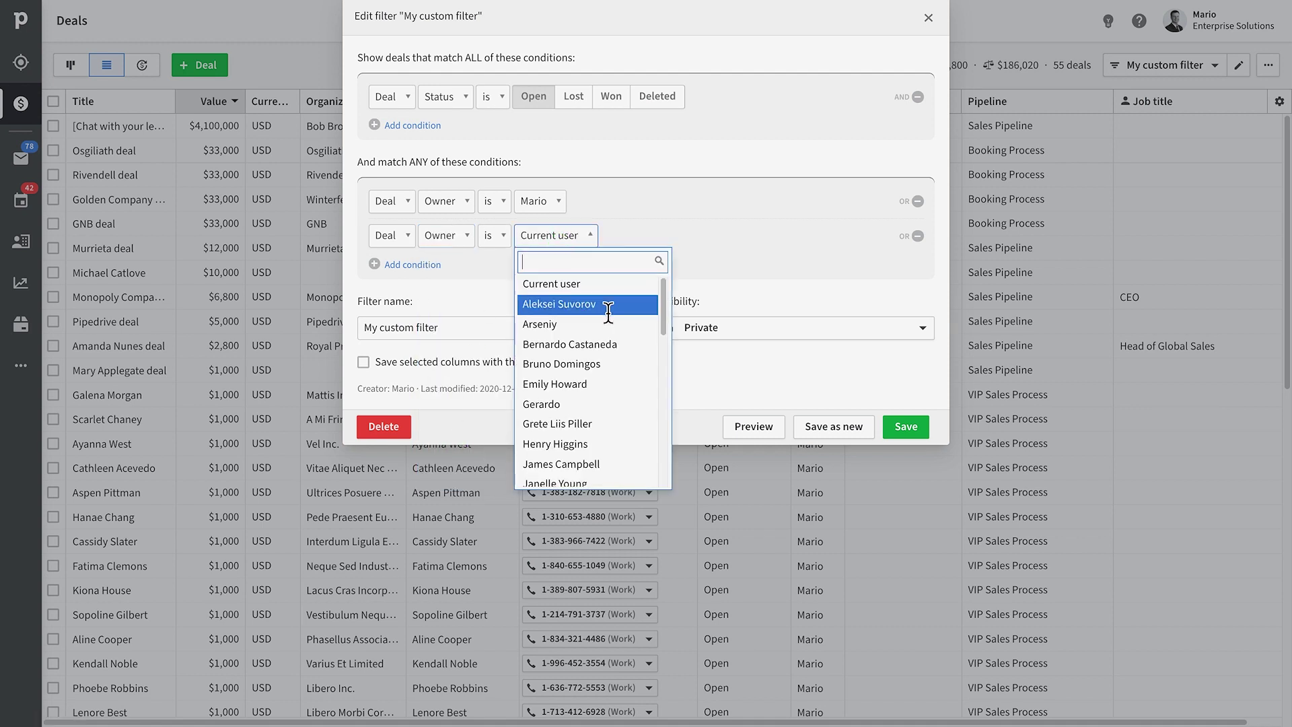
{"action": "scroll", "coordinate": [608, 315], "scroll_direction": "down", "scroll_amount": 10}
{"action": "scroll", "coordinate": [608, 315], "scroll_direction": "up", "scroll_amount": 10}
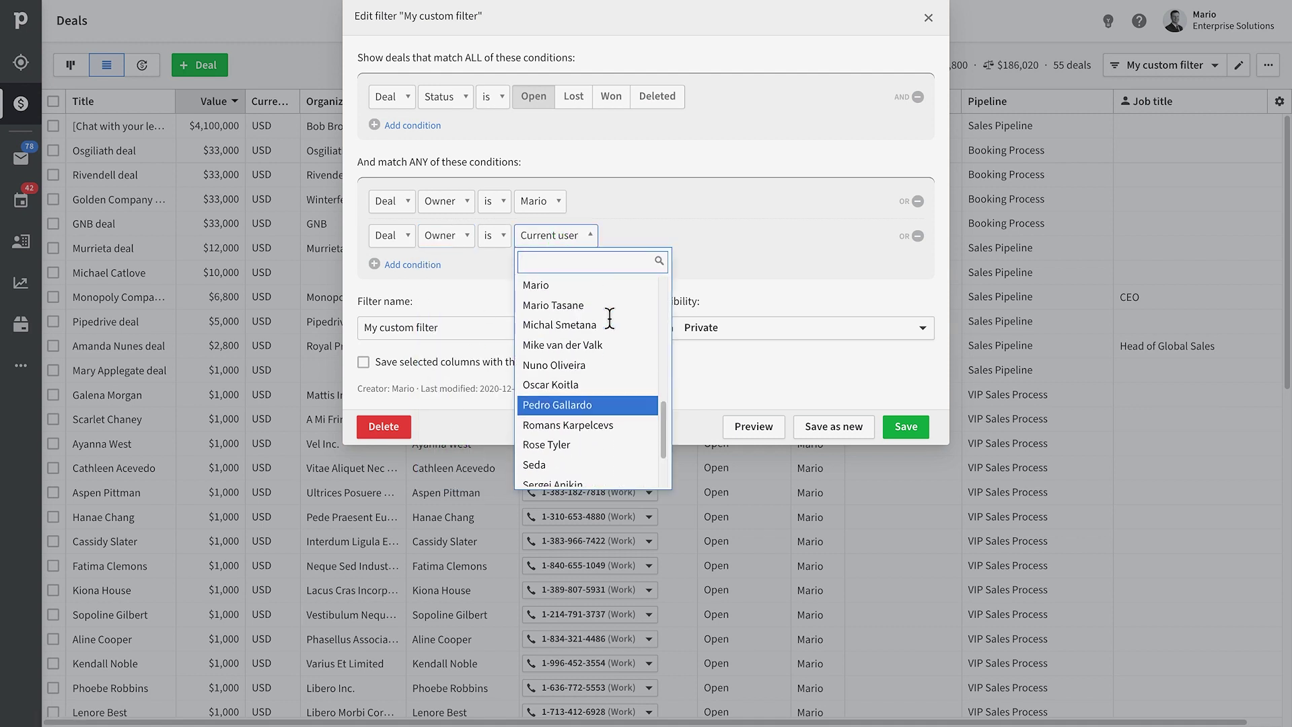
{"action": "left_click", "coordinate": [589, 328]}
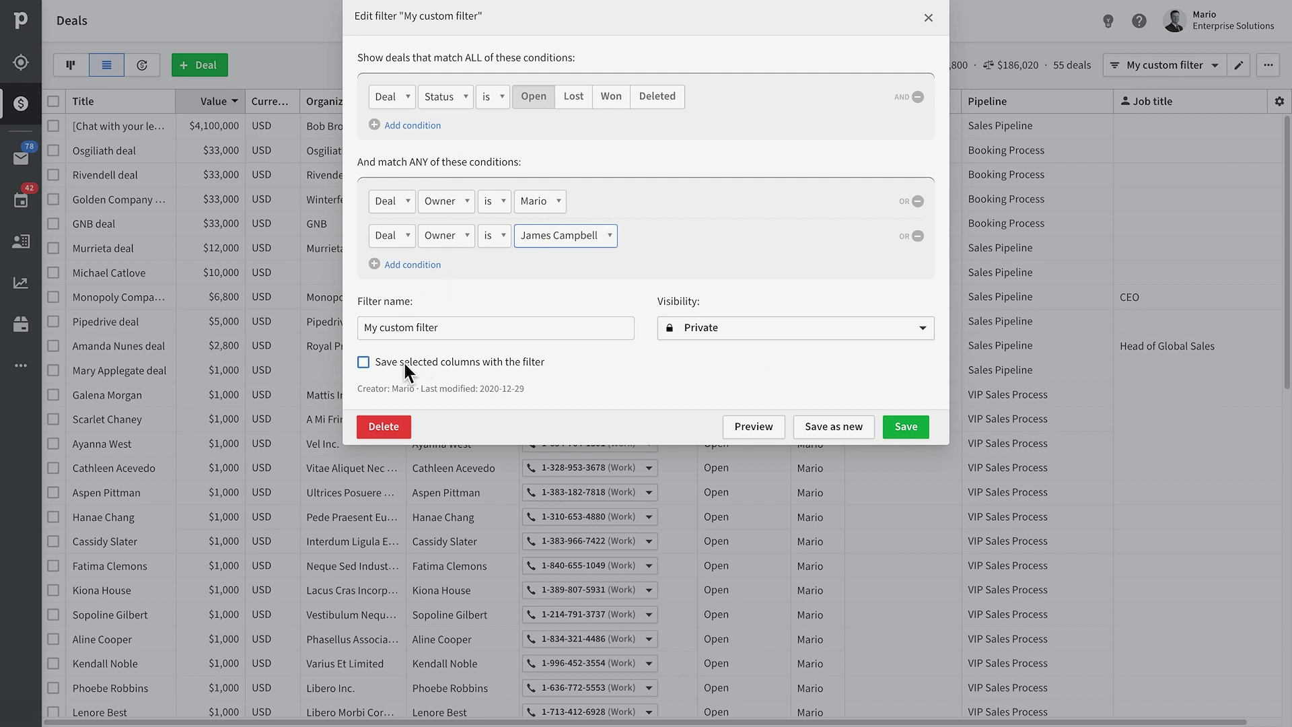
{"action": "left_click", "coordinate": [895, 423]}
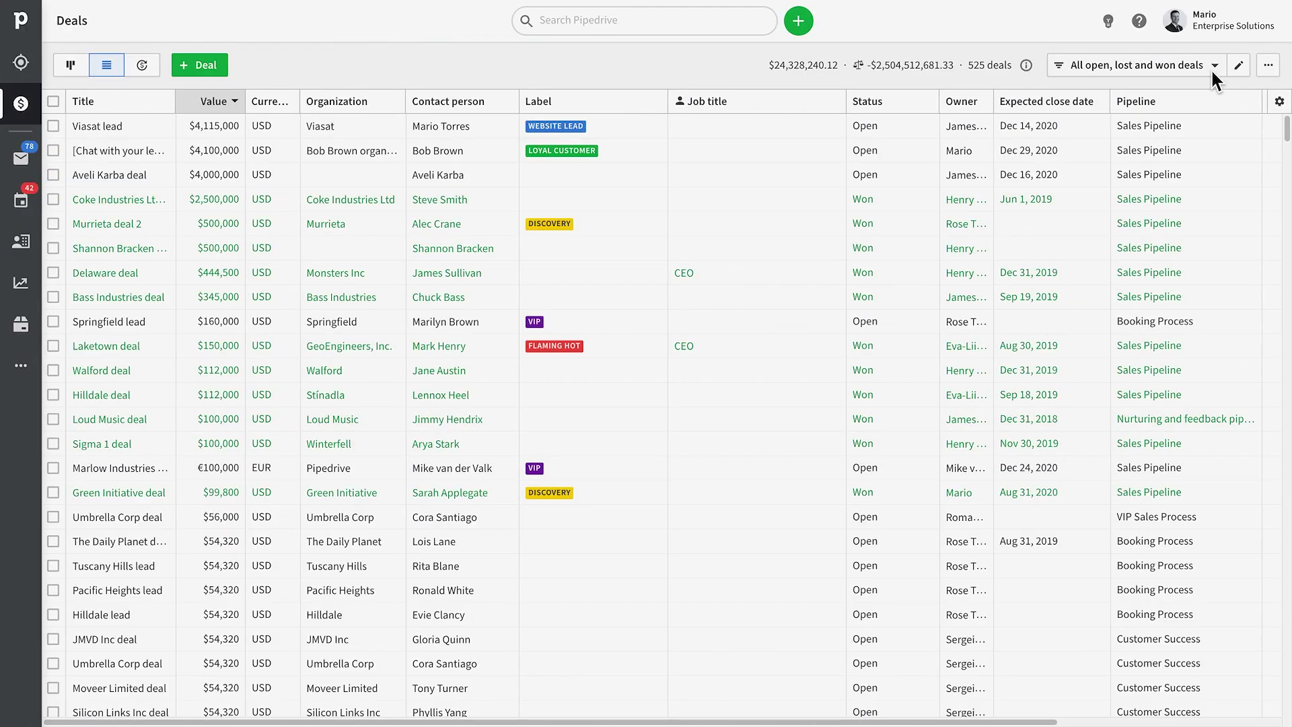
Apply My custom filter to show 89 deals, then open and close the more-options menu.
{"action": "left_click", "coordinate": [1212, 66]}
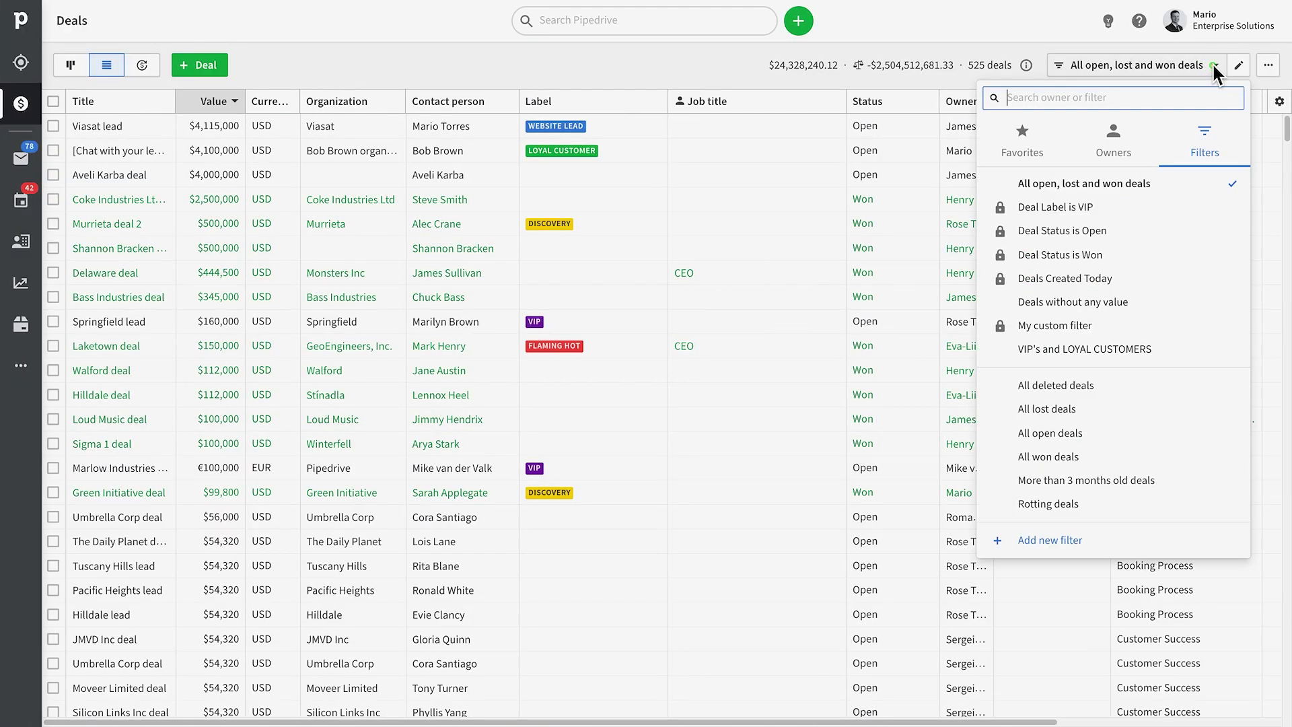
{"action": "left_click", "coordinate": [1137, 325]}
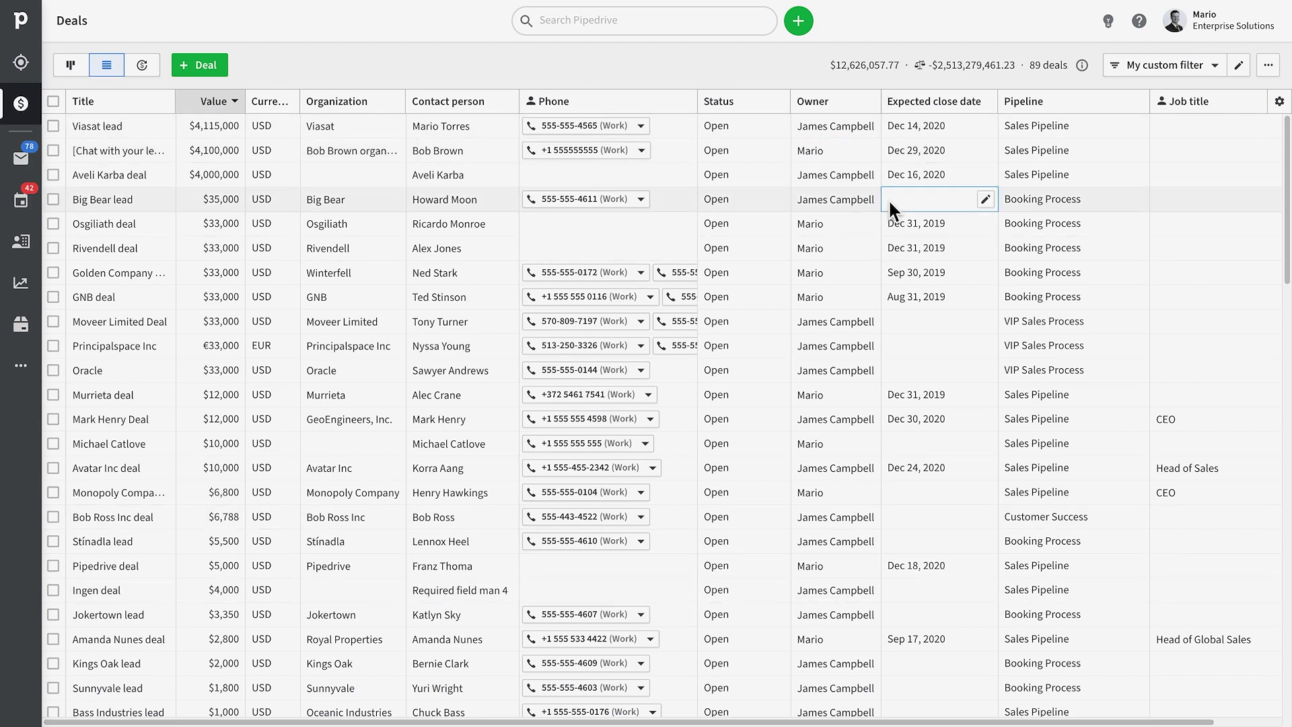
{"action": "left_click", "coordinate": [1267, 65]}
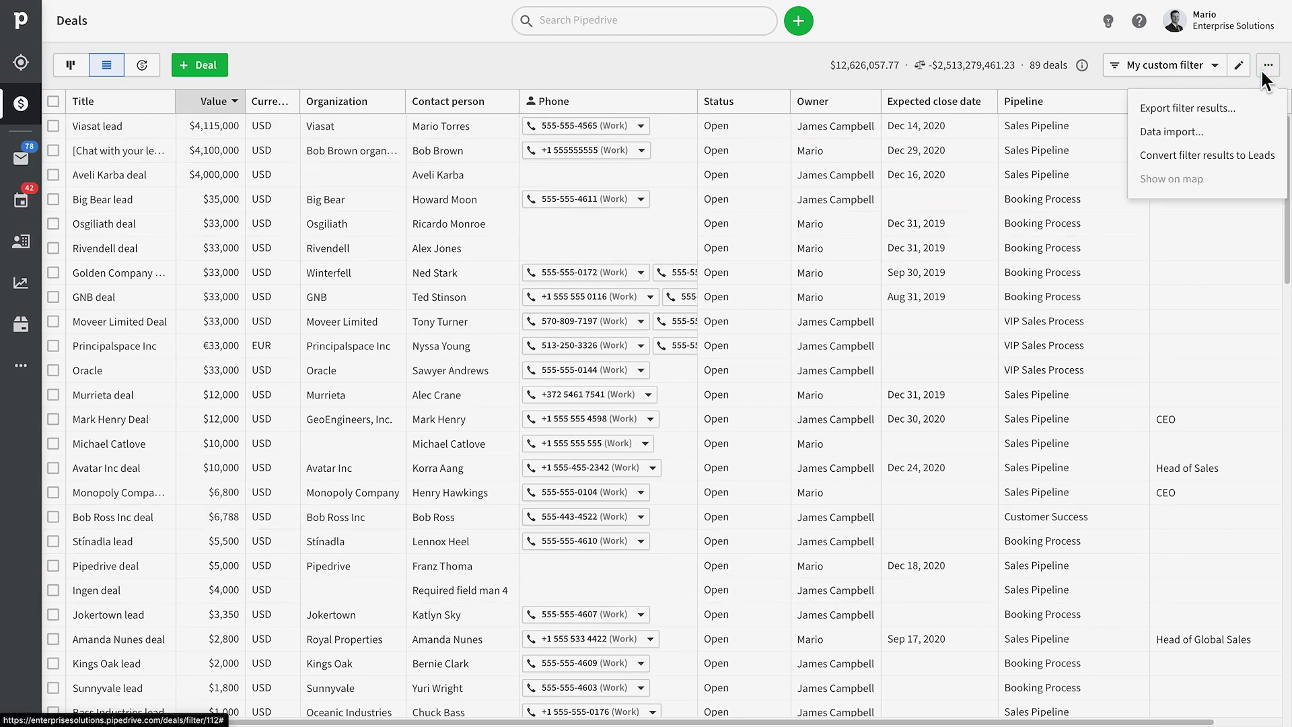
{"action": "left_click", "coordinate": [1241, 107]}
Bulk-set the expected close date of 12 deals, Viasat lead to Murrieta deal, to January 31, 2021.
{"action": "left_click_drag", "start_coordinate": [52, 176], "coordinate": [51, 394]}
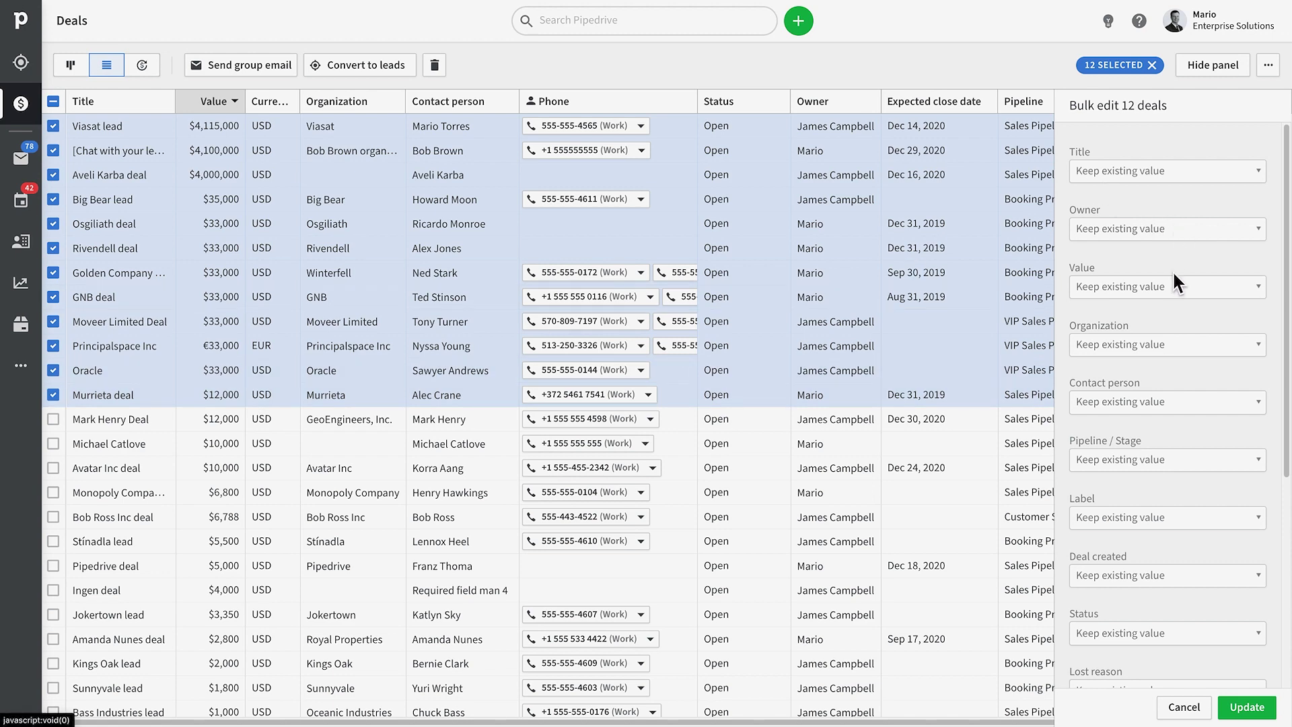
{"action": "scroll", "coordinate": [1169, 283], "scroll_direction": "down", "scroll_amount": 5}
{"action": "left_click", "coordinate": [1126, 594]}
{"action": "left_click", "coordinate": [1133, 640]}
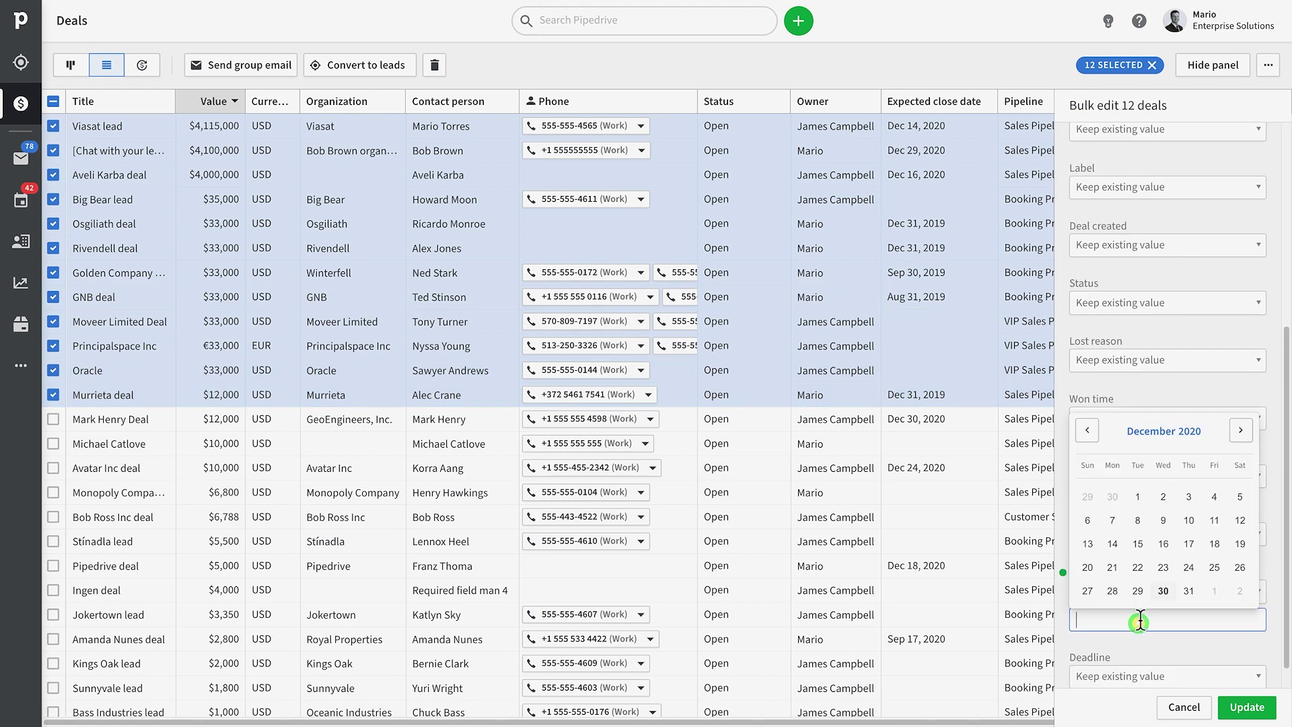
{"action": "left_click", "coordinate": [1240, 430]}
{"action": "left_click", "coordinate": [1087, 614]}
{"action": "left_click", "coordinate": [1246, 707]}
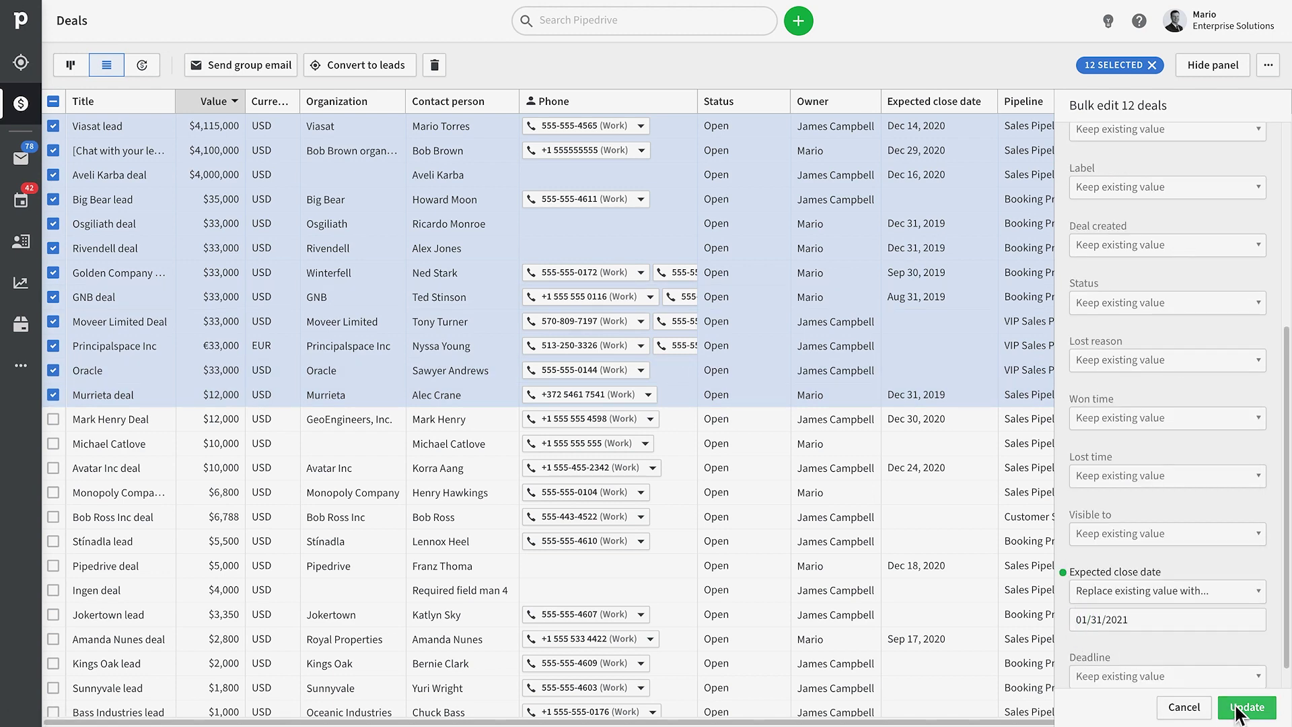
Select all 89 deals, start a delete, then cancel it to keep them.
{"action": "left_click", "coordinate": [53, 101]}
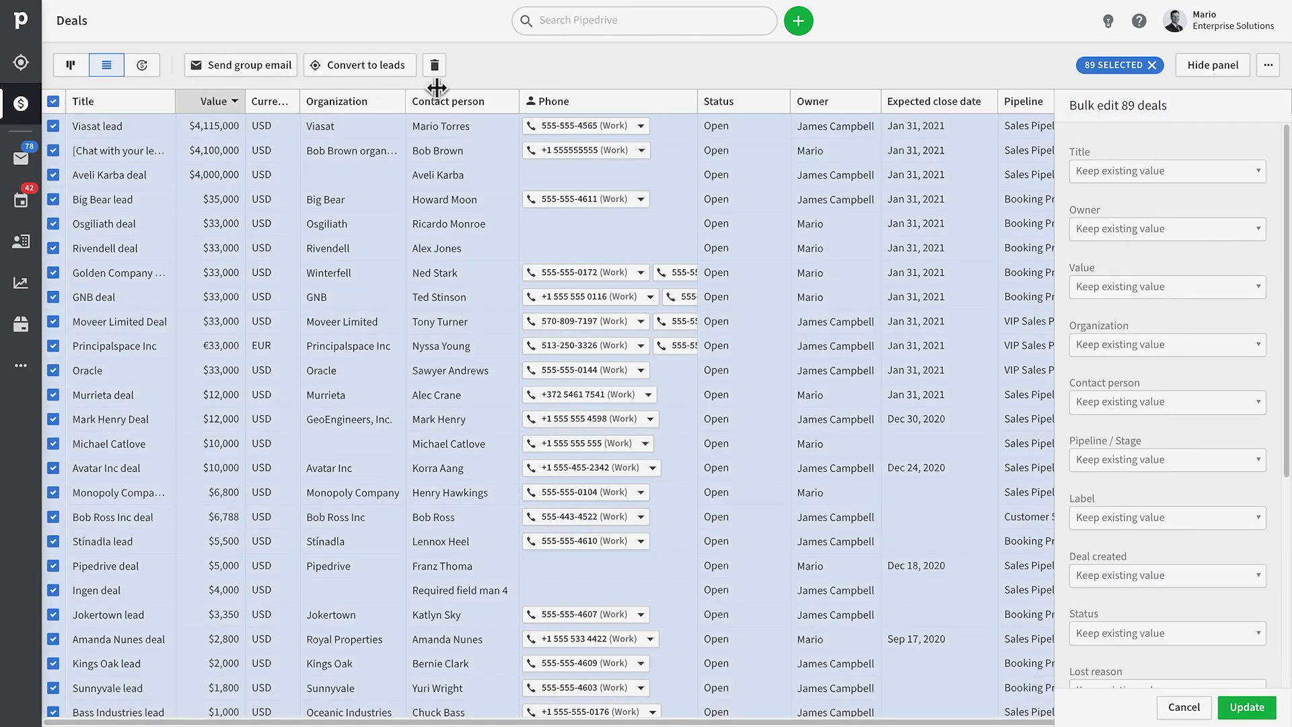
{"action": "left_click", "coordinate": [435, 65]}
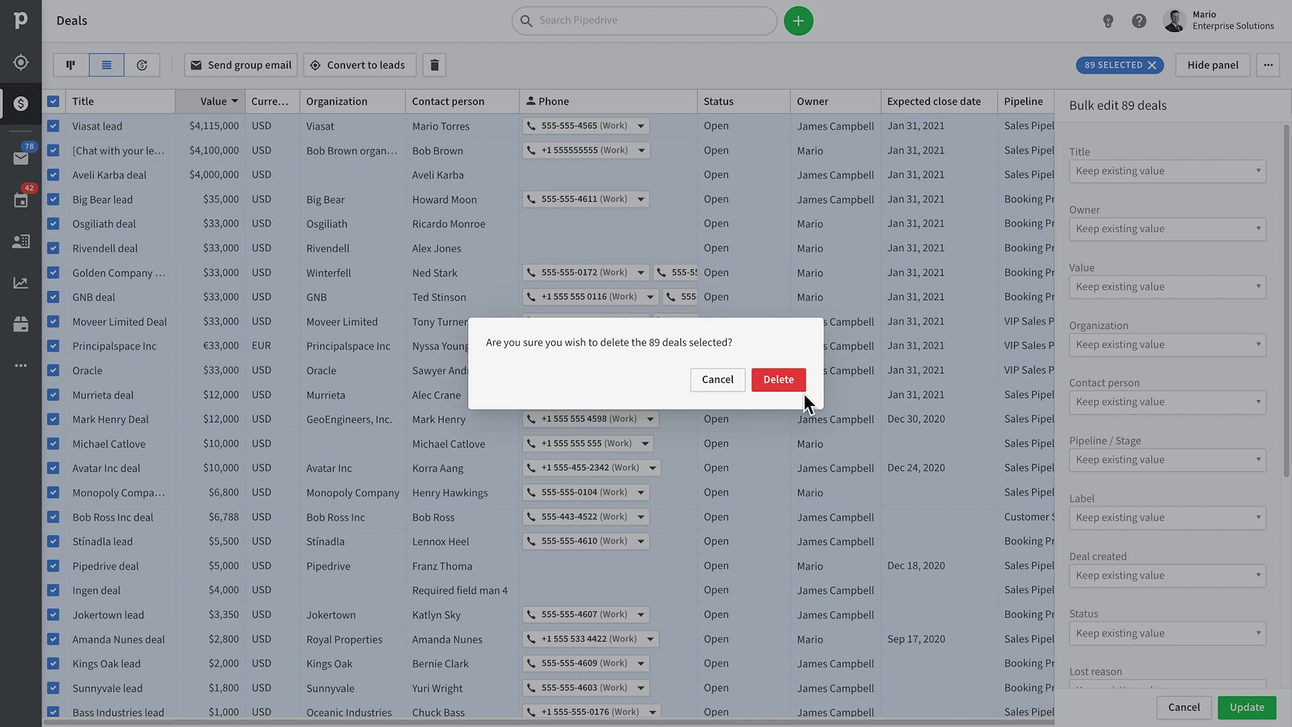
{"action": "left_click", "coordinate": [704, 382]}
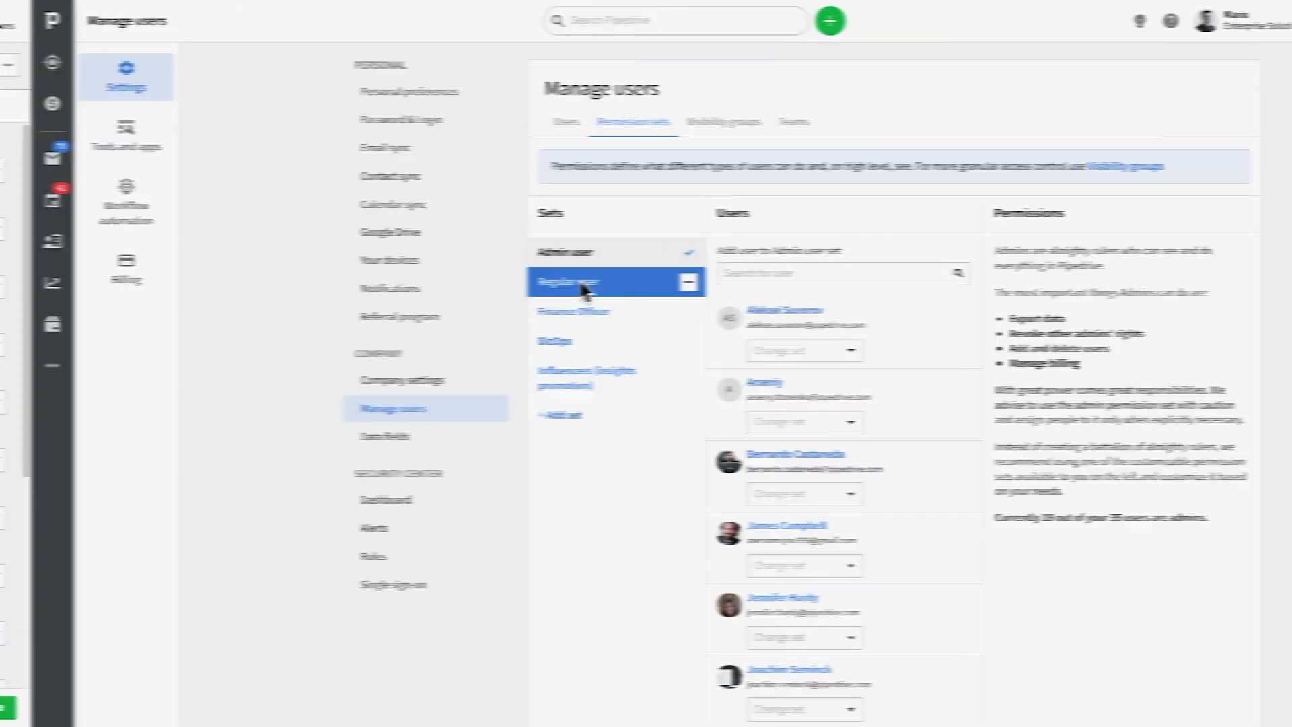
{"action": "left_click", "coordinate": [548, 282]}
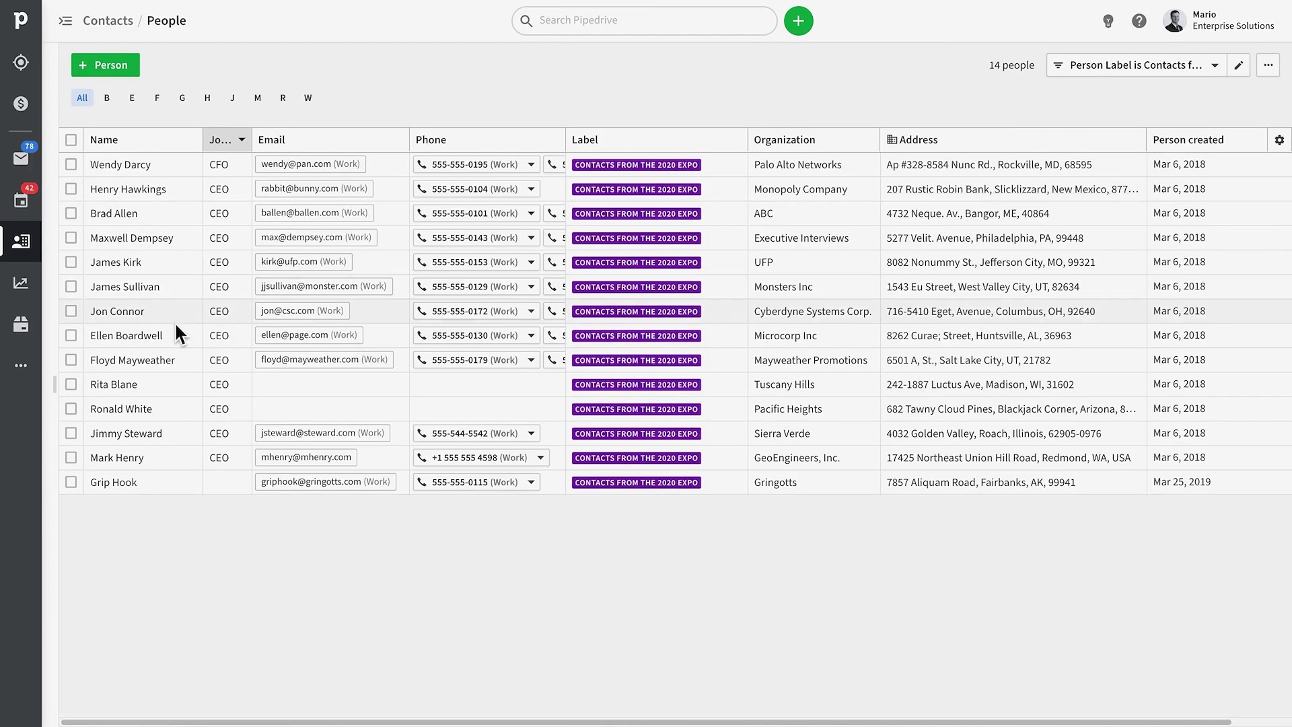
Select all 14 Expo contacts, look over the bulk edit panel, then go to Activities.
{"action": "left_click", "coordinate": [73, 140]}
{"action": "scroll", "coordinate": [1171, 439], "scroll_direction": "down", "scroll_amount": 3}
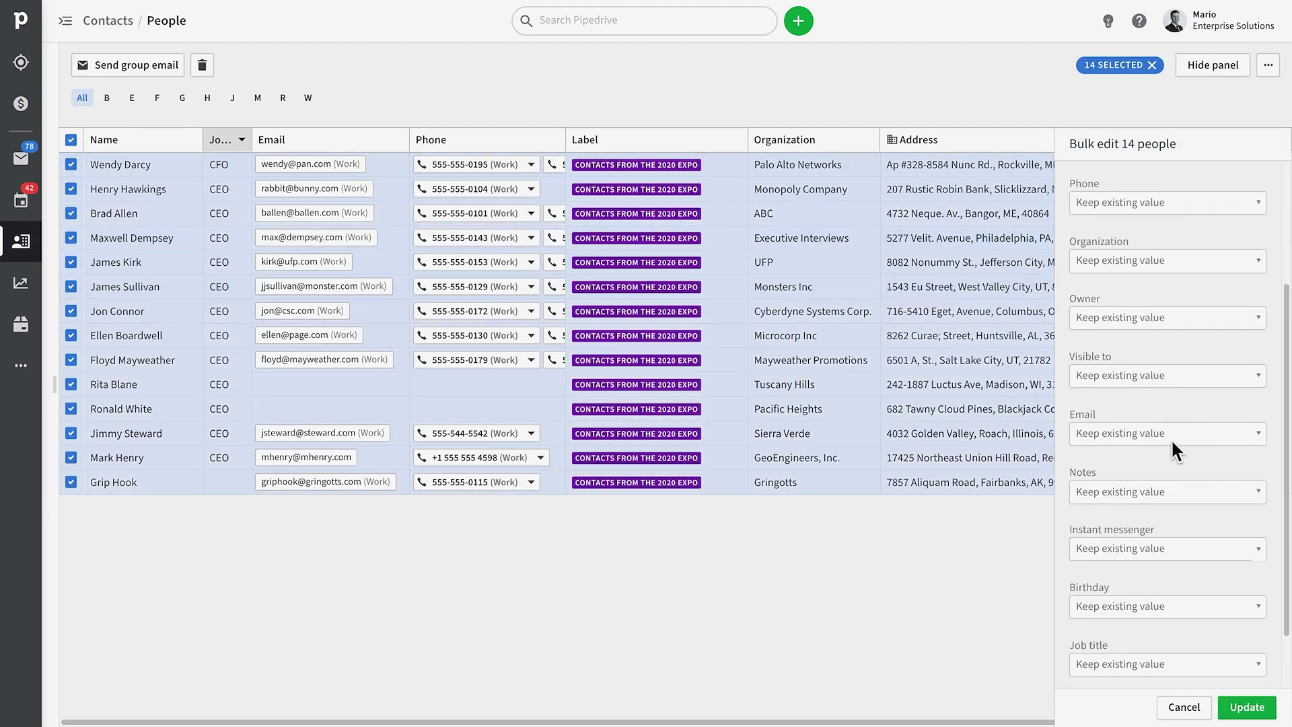
{"action": "scroll", "coordinate": [1174, 451], "scroll_direction": "down", "scroll_amount": 1}
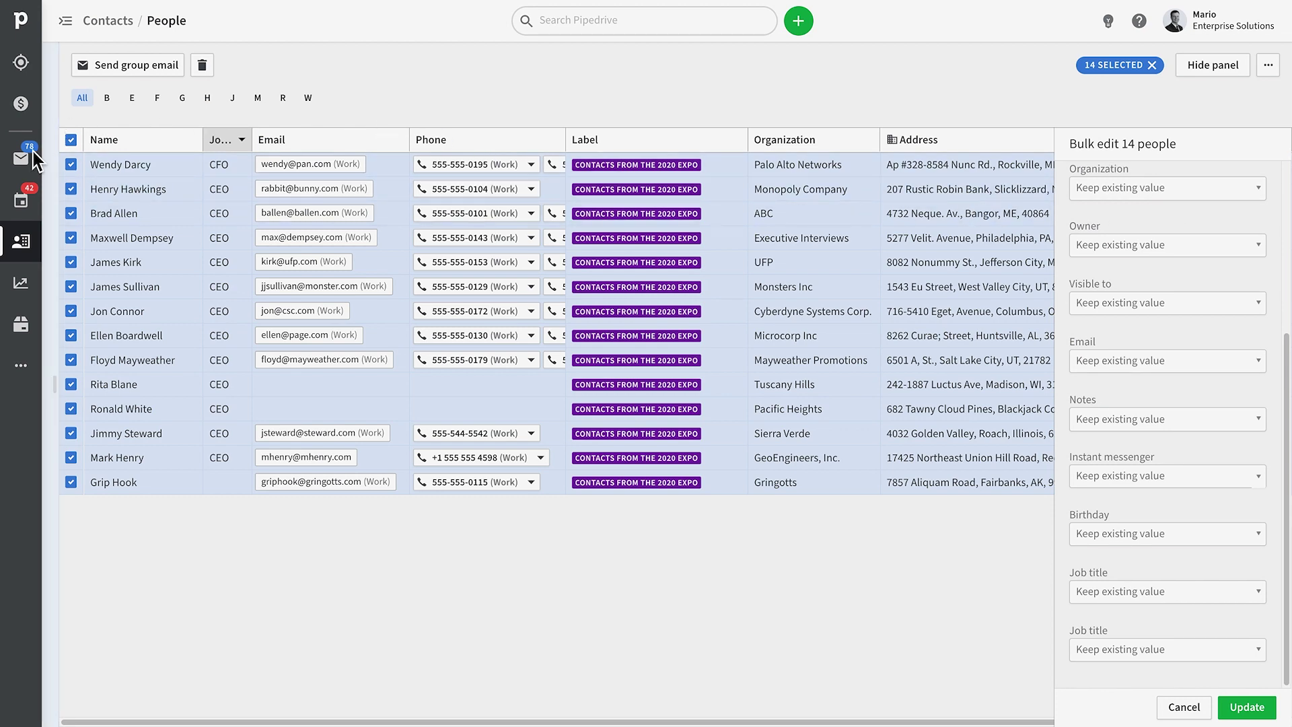
{"action": "left_click", "coordinate": [19, 205]}
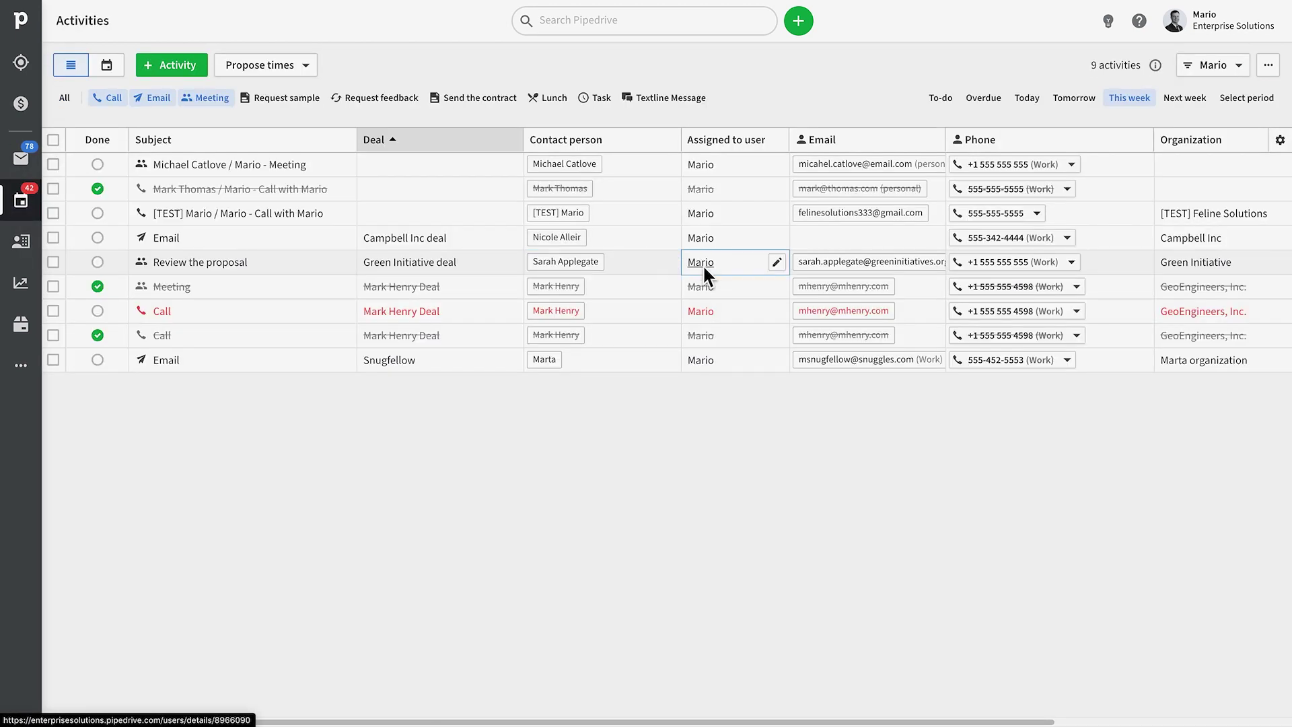
Select all 9 activities, cancel bulk edit, and add Type as a visible column.
{"action": "left_click", "coordinate": [55, 134]}
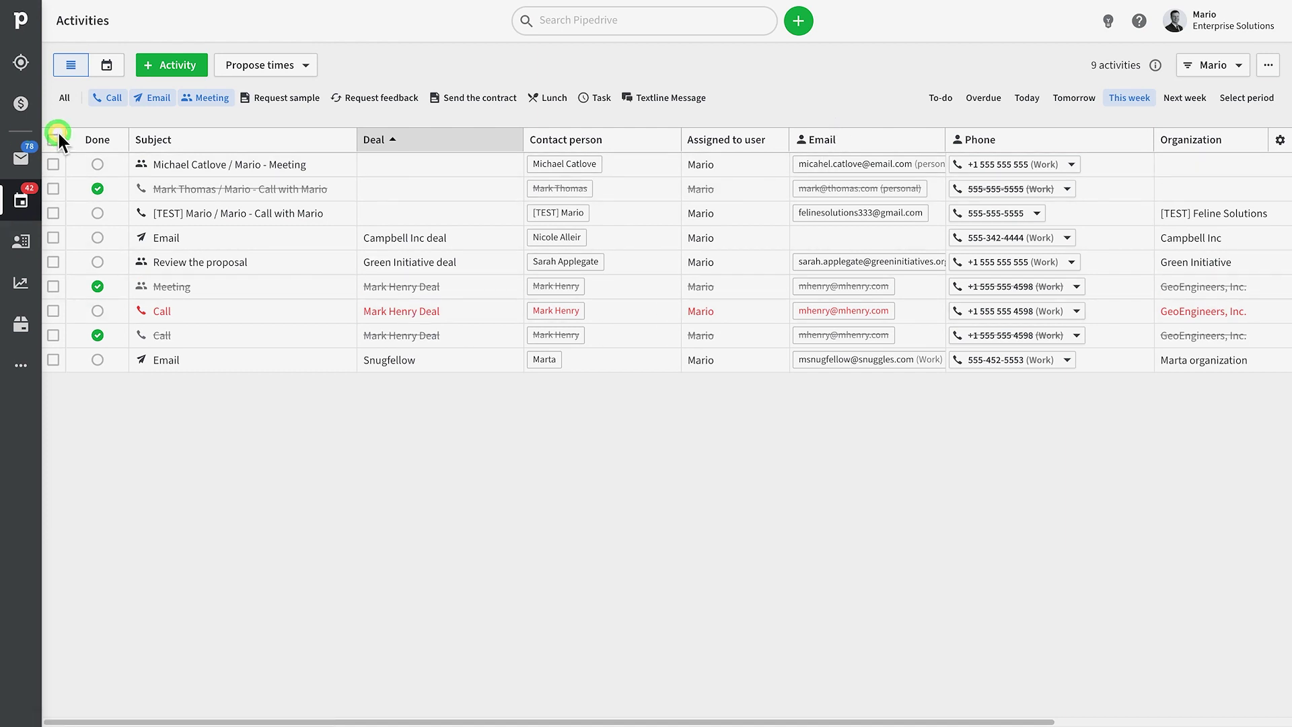
{"action": "left_click", "coordinate": [54, 137]}
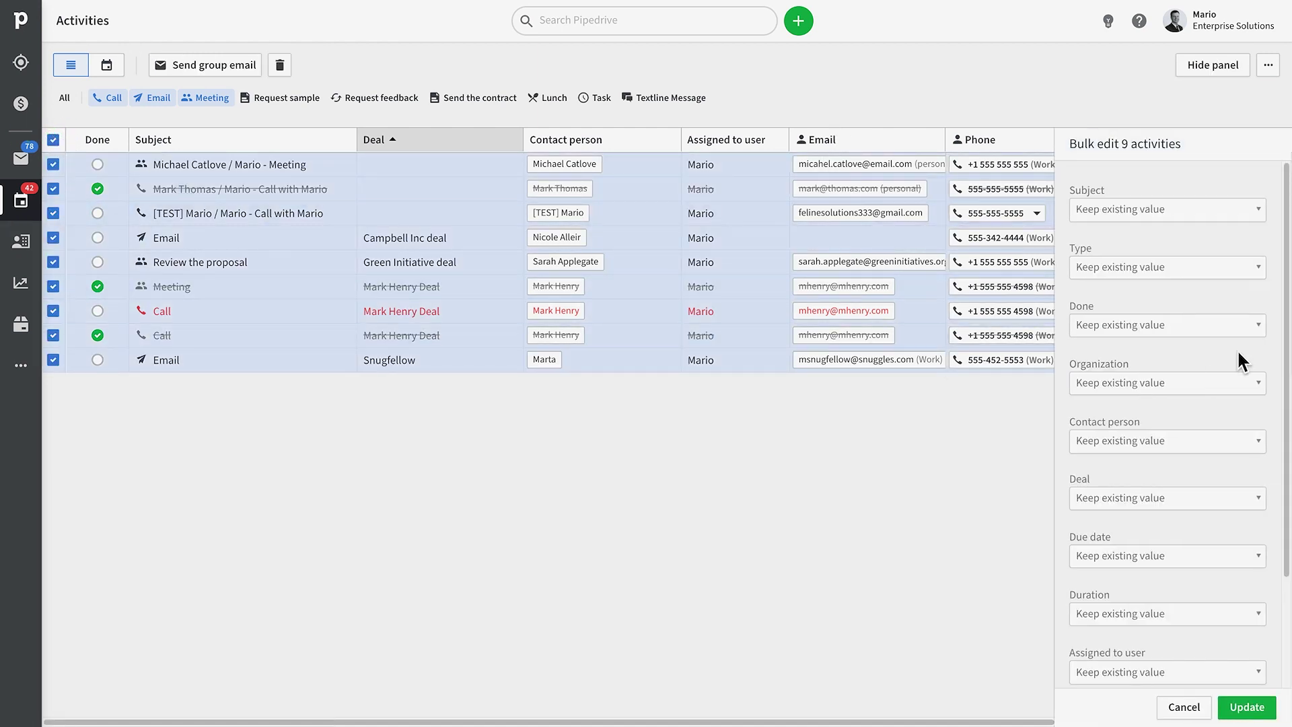
{"action": "left_click", "coordinate": [1184, 706]}
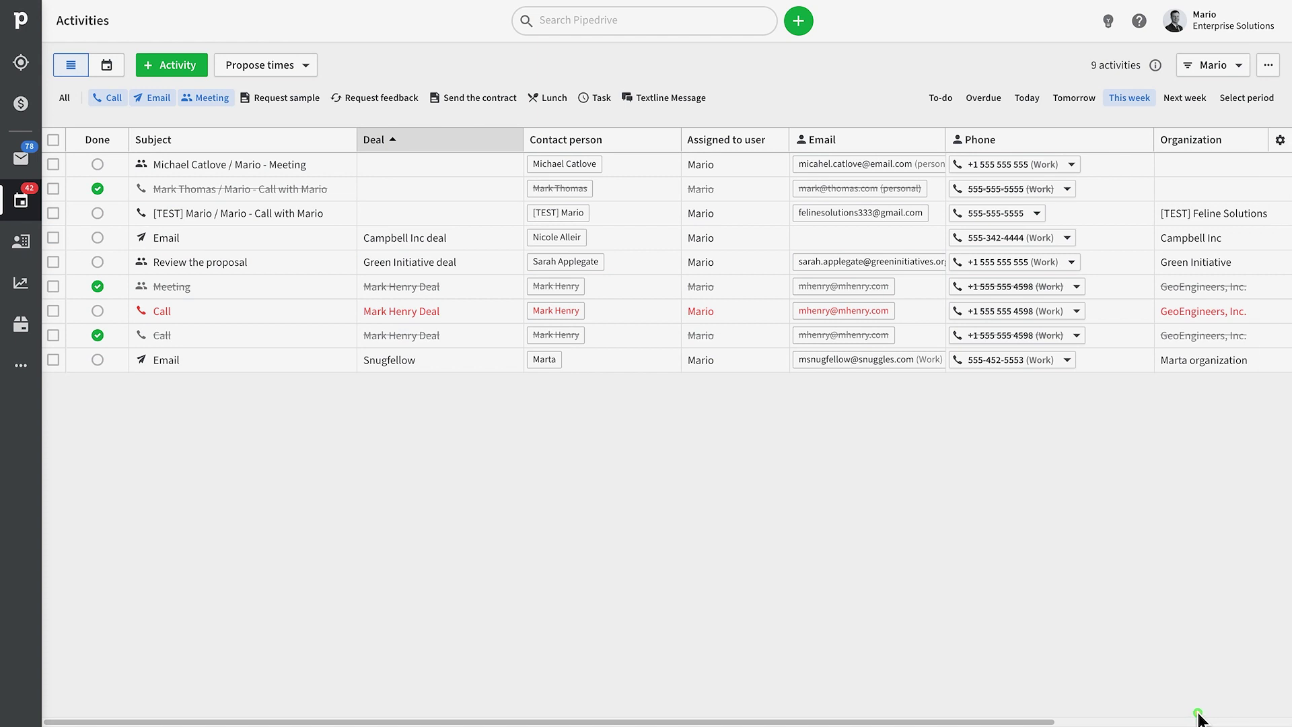
{"action": "left_click", "coordinate": [1280, 139]}
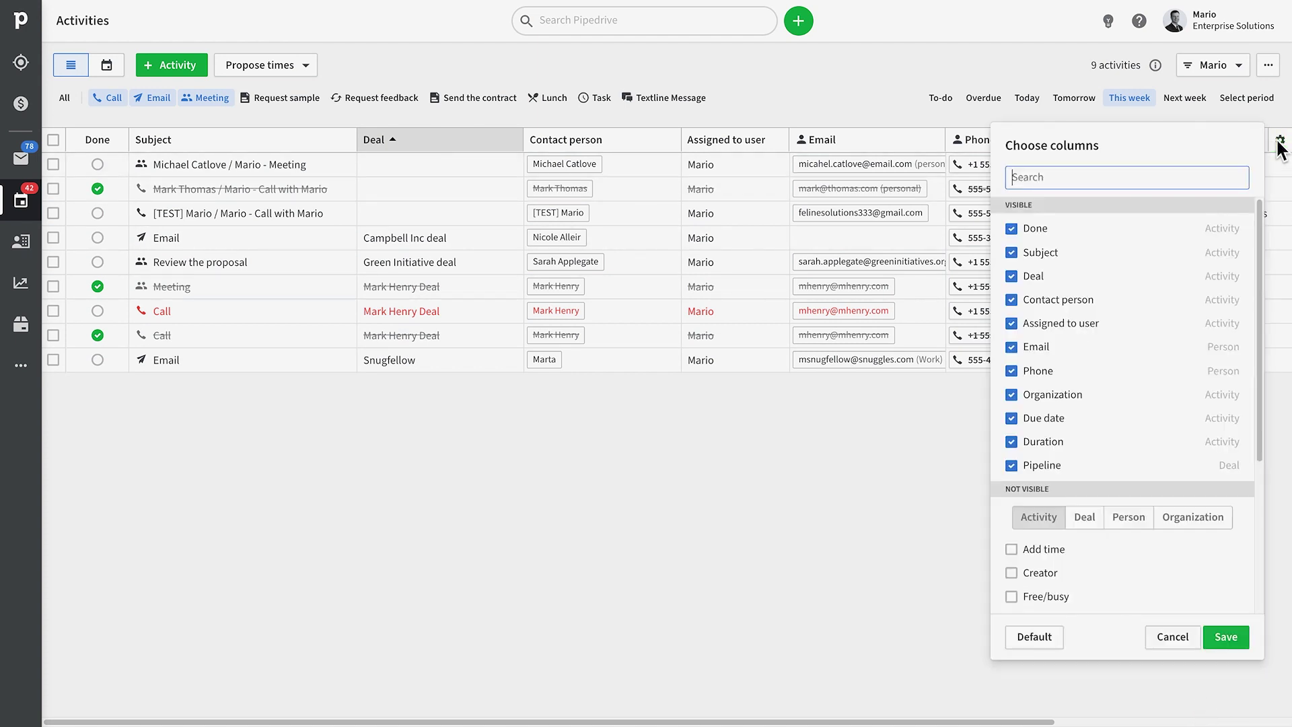
{"action": "scroll", "coordinate": [1125, 498], "scroll_direction": "down", "scroll_amount": 4}
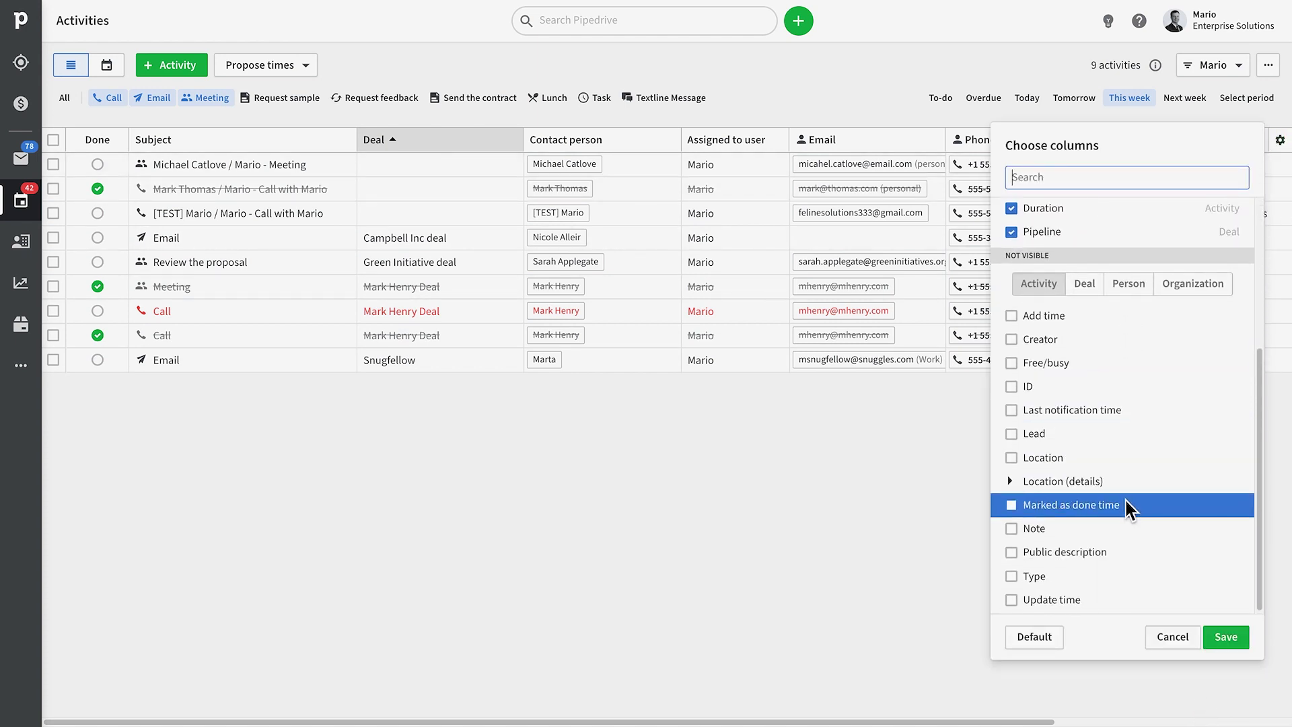
{"action": "left_click", "coordinate": [1012, 573]}
{"action": "left_click", "coordinate": [1225, 636]}
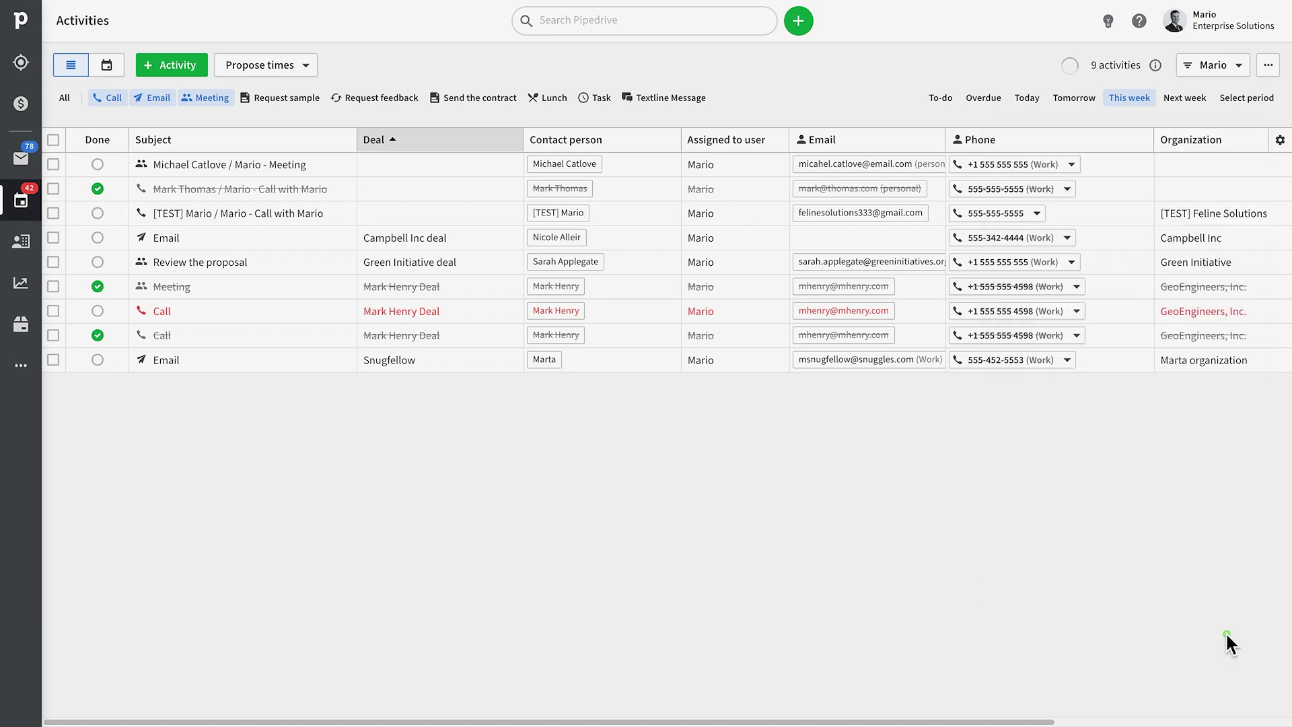
{"action": "scroll", "coordinate": [1160, 499], "scroll_direction": "right", "scroll_amount": 7}
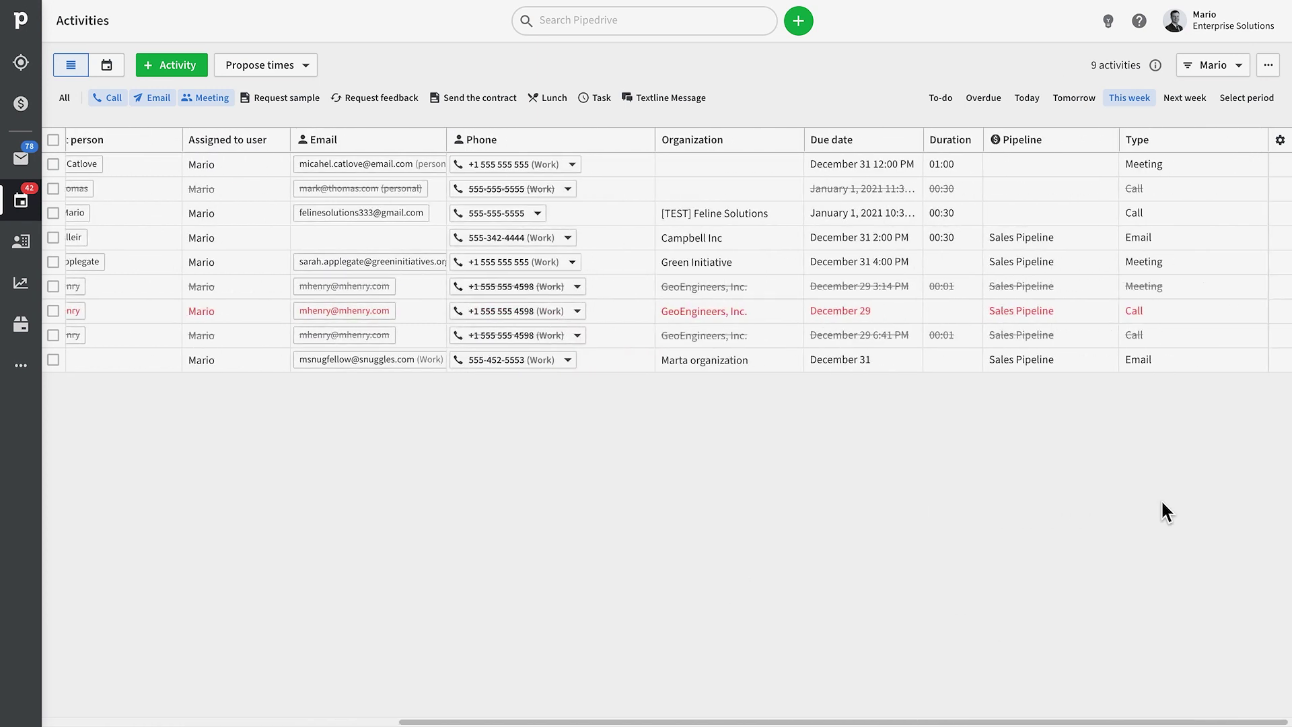
Sort the activities by Type and move the Type column before Email, after Assigned to user.
{"action": "left_click", "coordinate": [1150, 139]}
{"action": "mouse_move", "coordinate": [1151, 139]}
{"action": "left_mouse_down"}
{"action": "mouse_move", "coordinate": [1164, 139]}
{"action": "mouse_move", "coordinate": [347, 143]}
{"action": "left_mouse_up"}
{"action": "scroll", "coordinate": [474, 434], "scroll_direction": "left", "scroll_amount": 6}
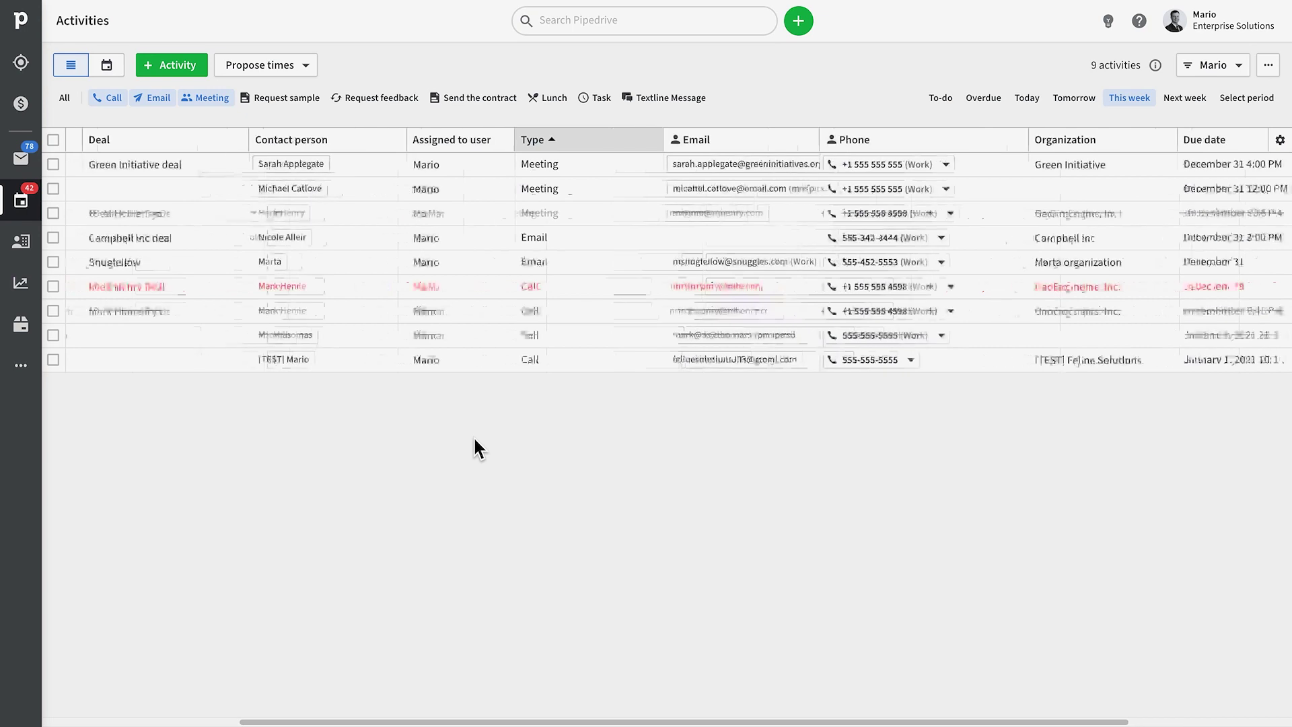